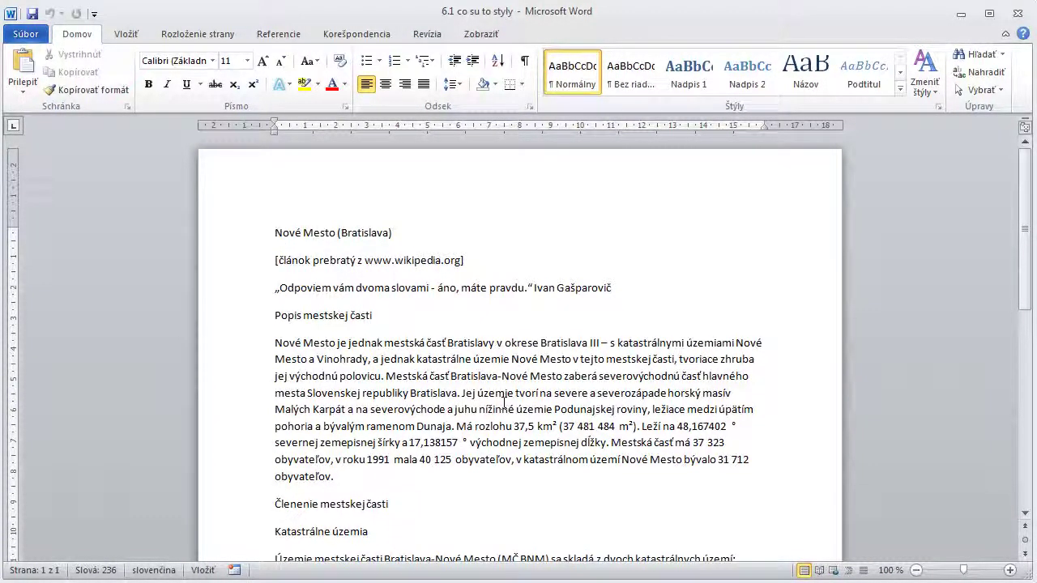
Select the Popis and Členenie mestskej časti lines, then expand the full Štýly gallery
left_click(241, 320)
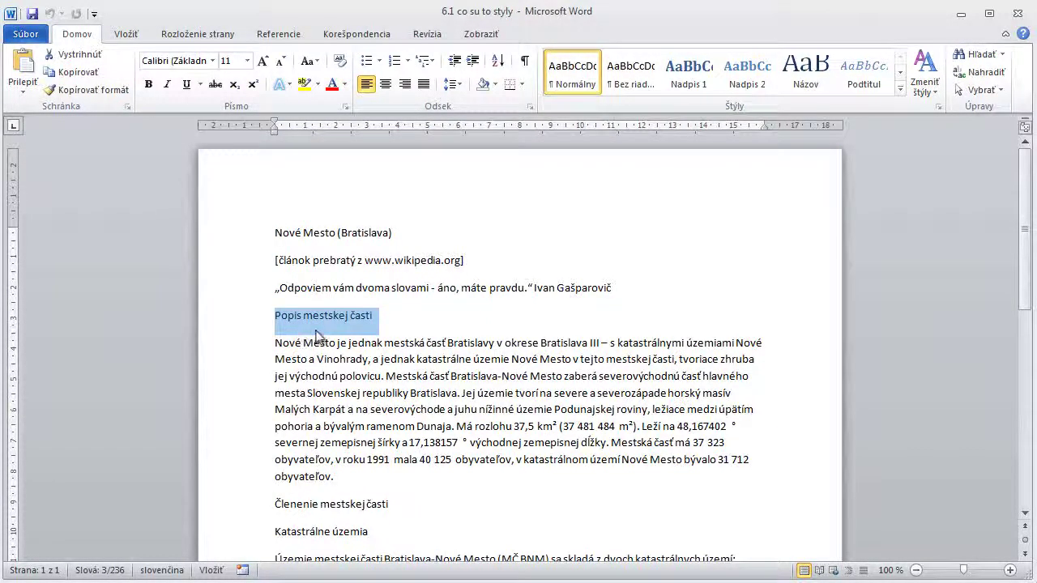
left_click(244, 510)
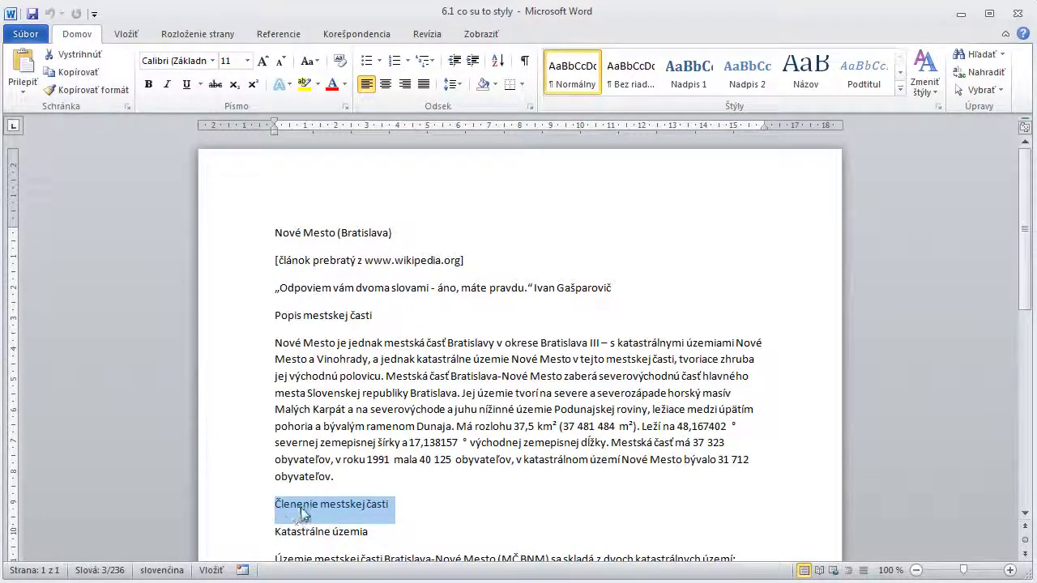
left_click_drag(284, 512, 330, 510)
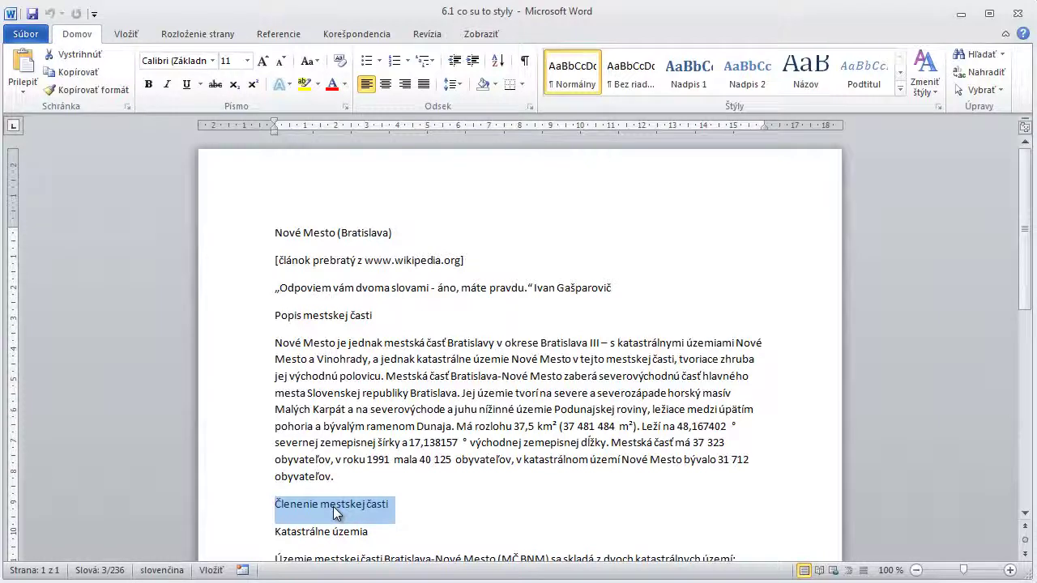
left_click(277, 234)
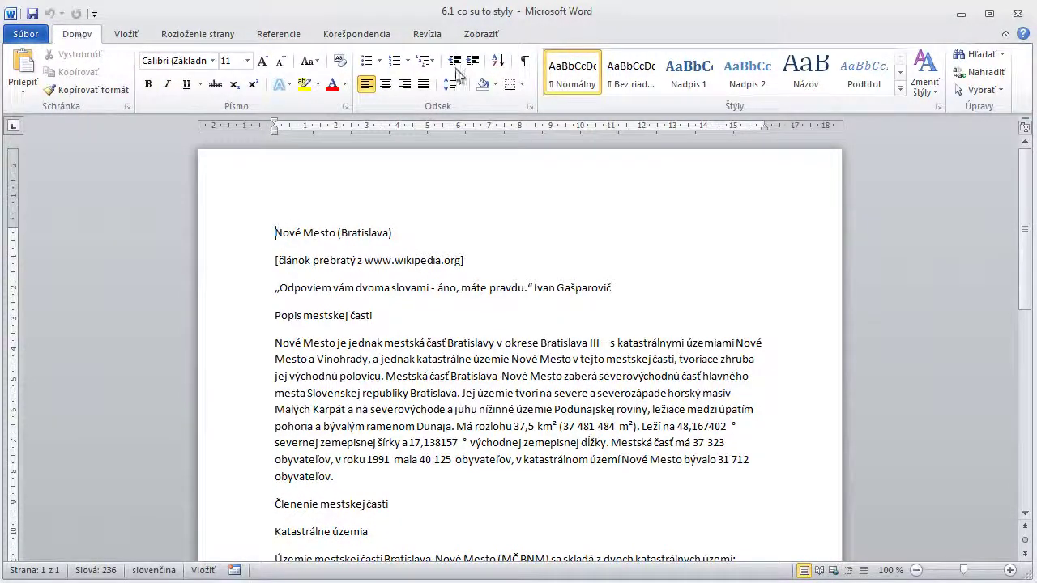
left_click(898, 96)
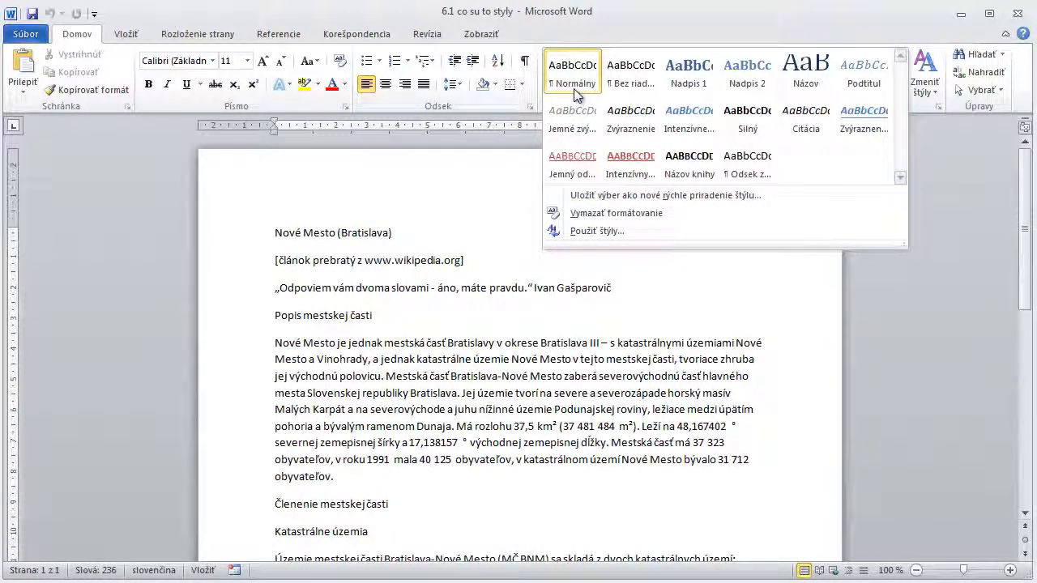
Close the Štýly gallery and inspect the title, first paragraph and bold Nové Mesto bullet
left_click(500, 339)
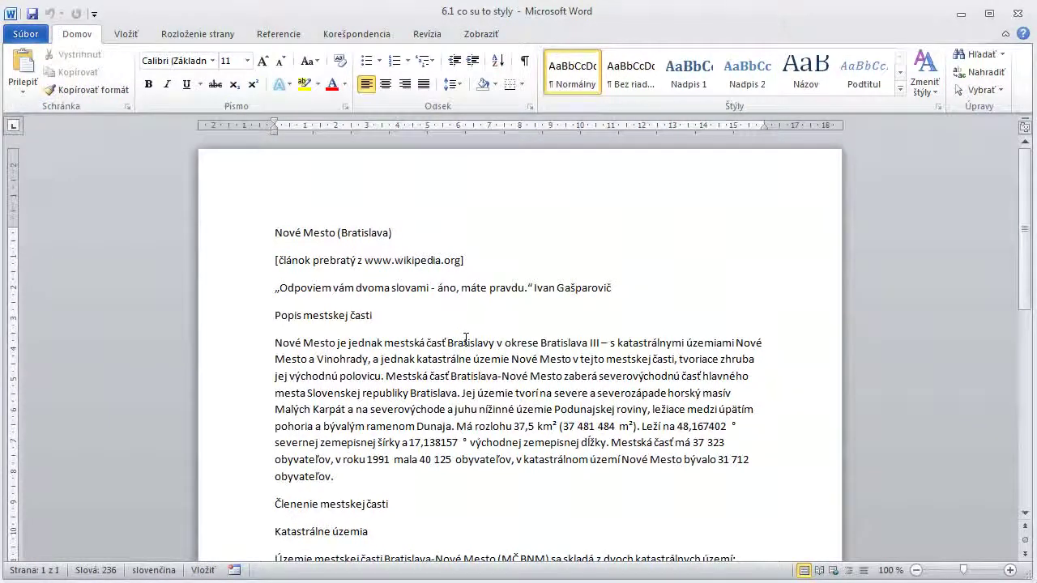
left_click_drag(305, 233, 335, 237)
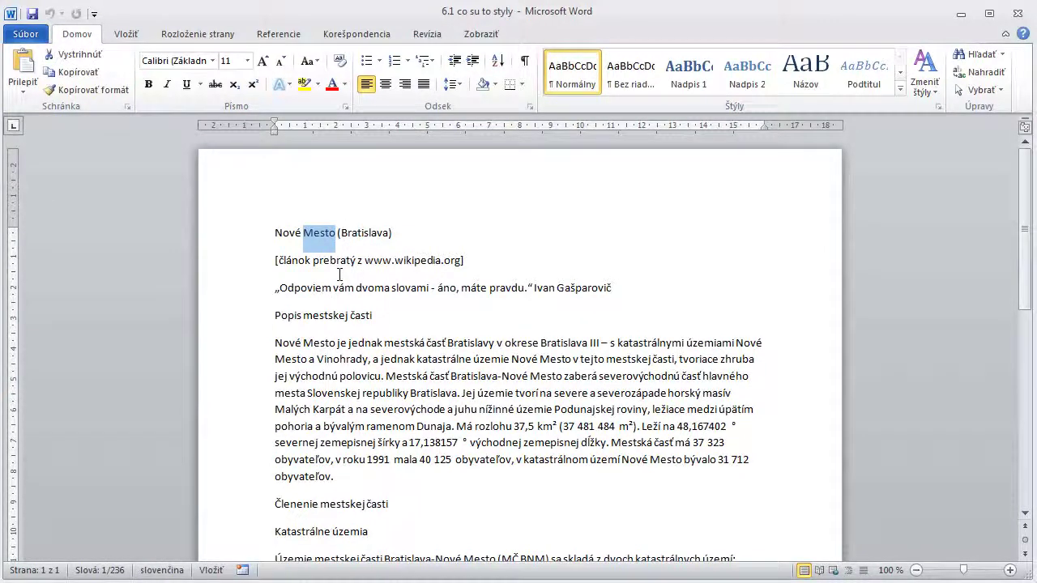
left_click(319, 236)
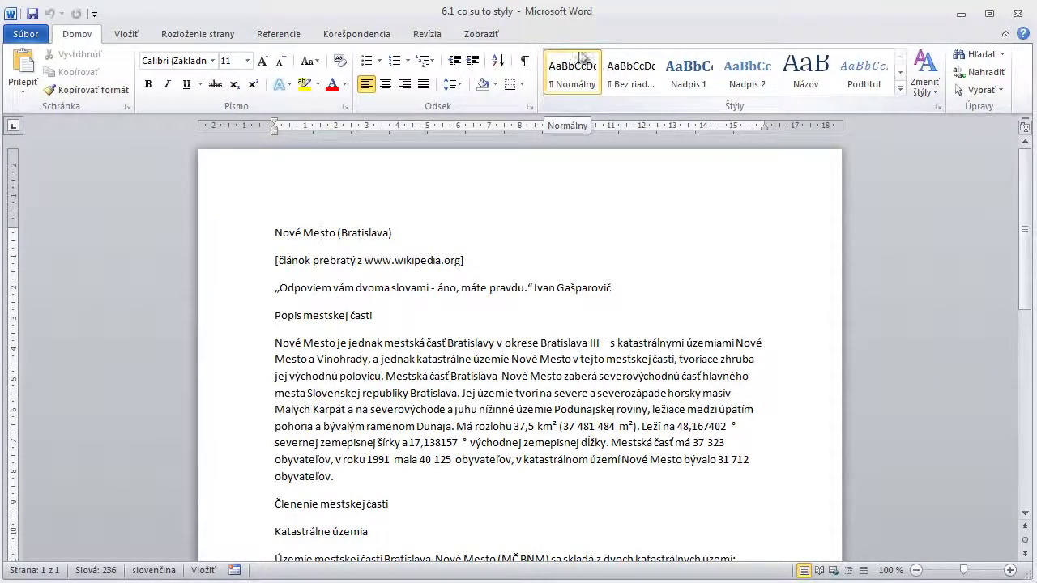
left_click(399, 344)
left_click(349, 315)
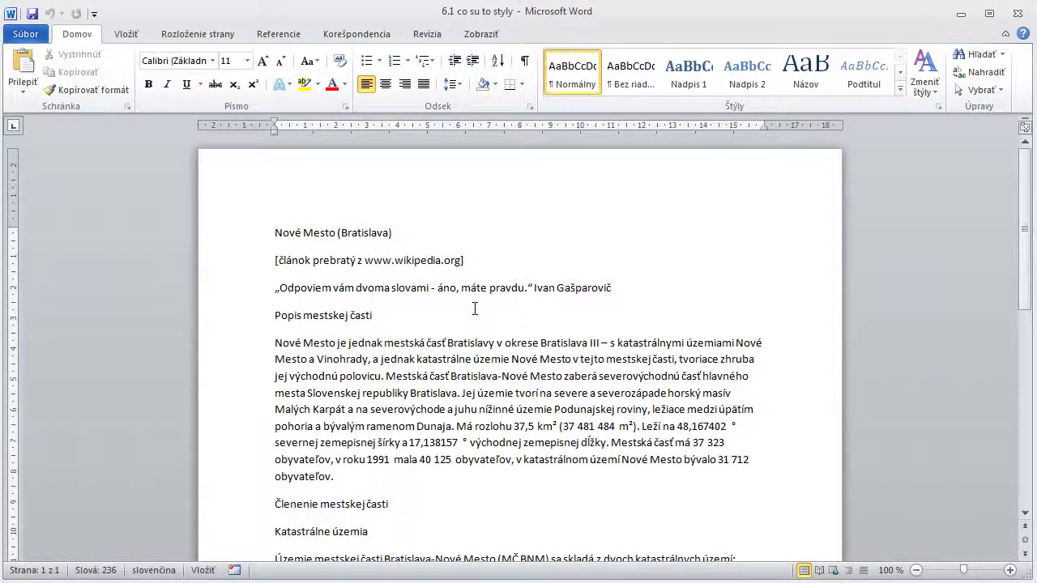
scroll(463, 311, "down", 4)
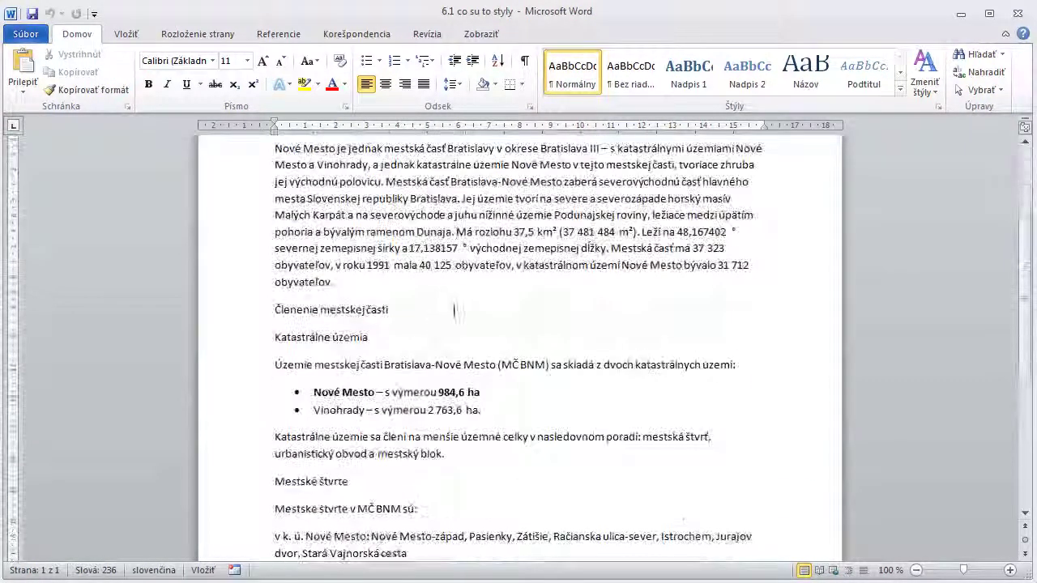
left_click(359, 392)
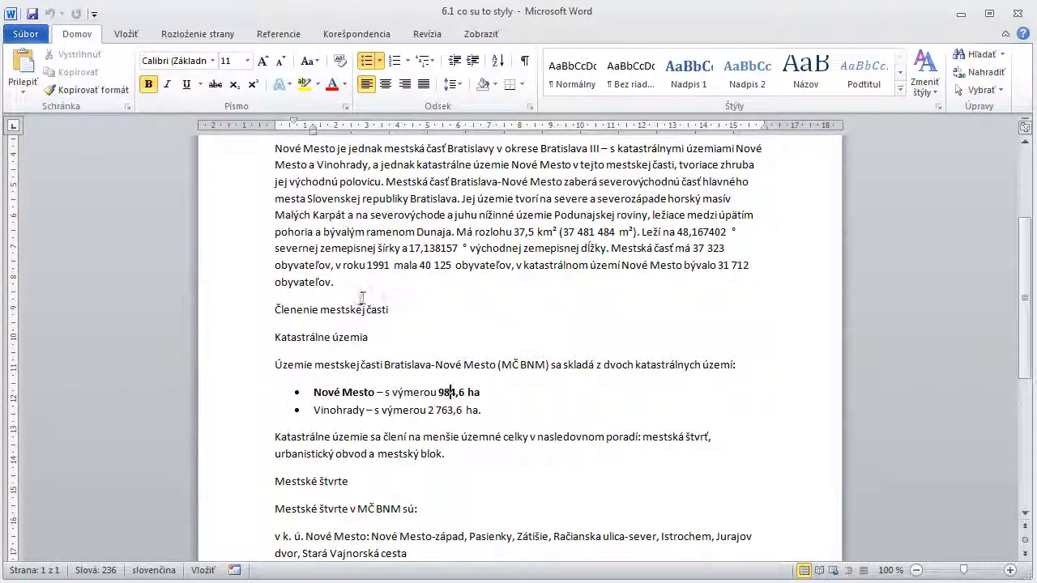
scroll(365, 294, "up", 4)
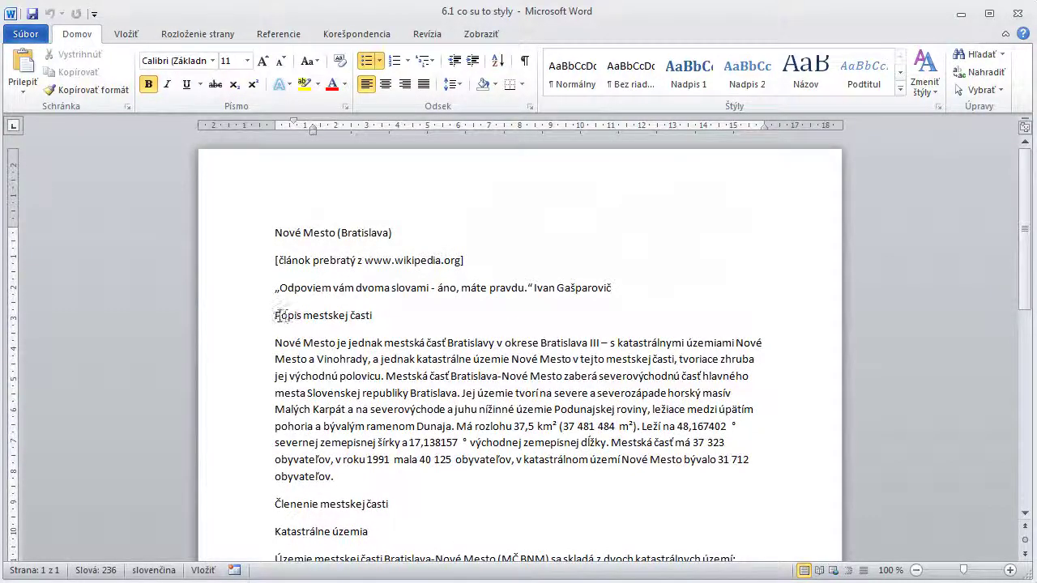
Apply Nadpis 1 (Heading 1) to Popis mestskej časti and Členenie mestskej časti
left_click_drag(275, 316, 379, 318)
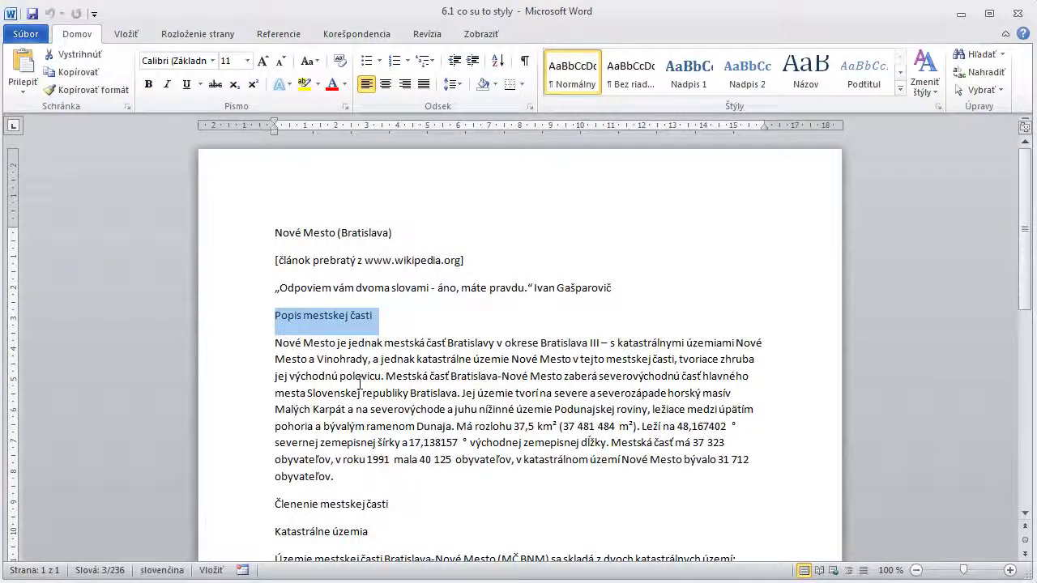
left_click(321, 319)
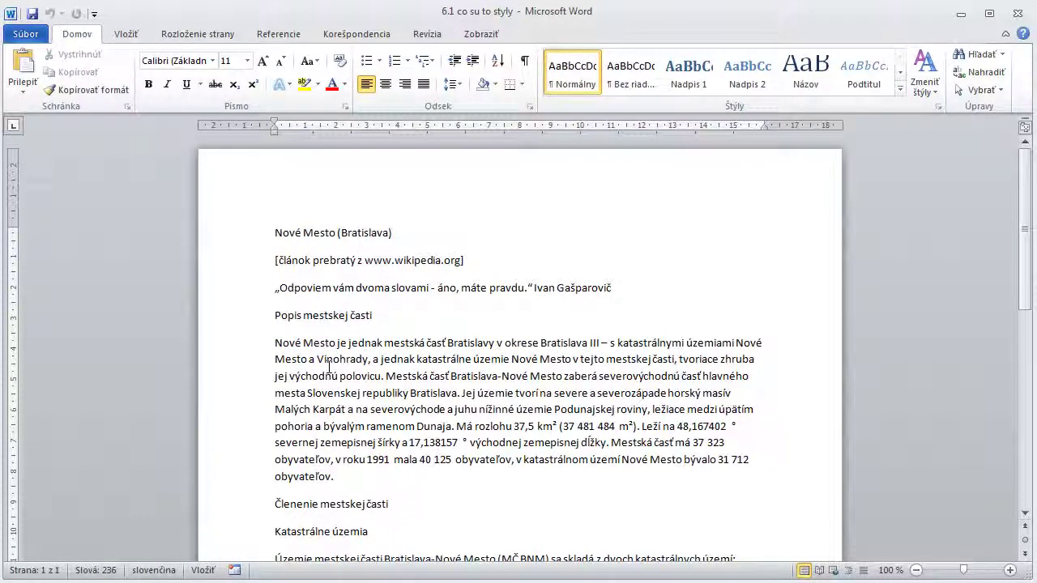
left_click(688, 73)
scroll(431, 230, "down", 2)
scroll(364, 324, "down", 1)
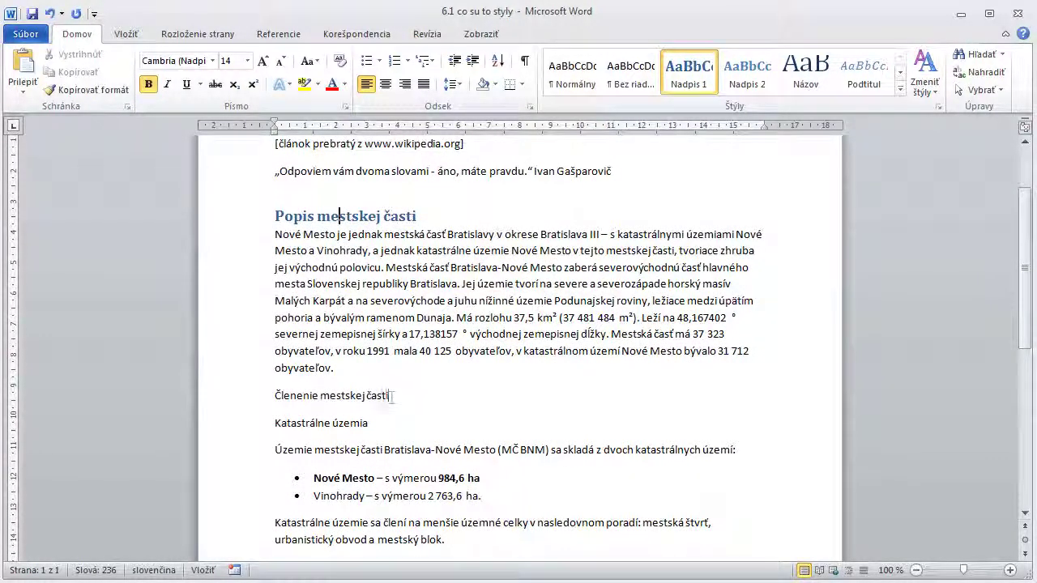
left_click(225, 405)
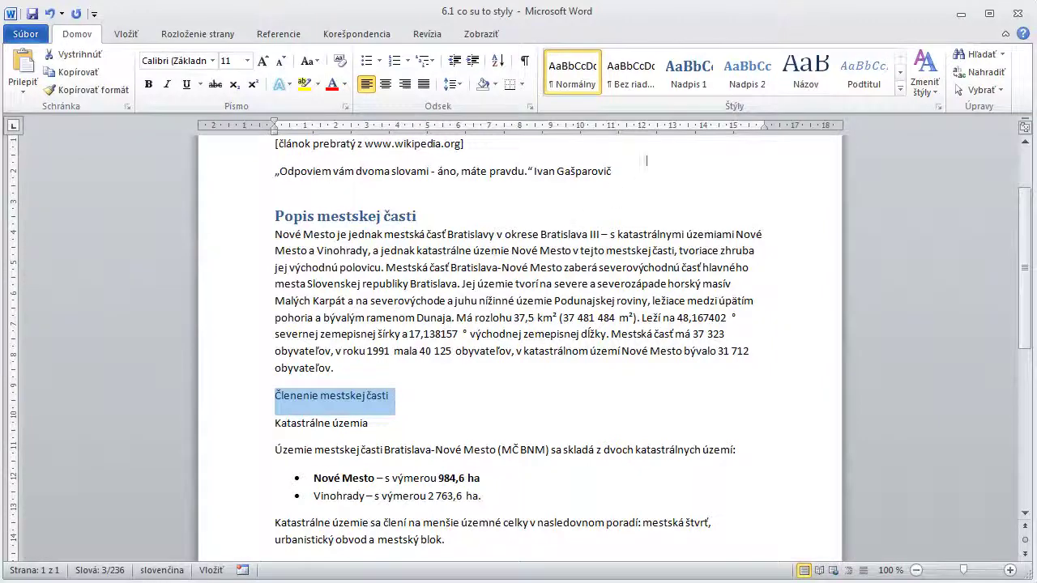
left_click(688, 72)
Apply Nadpis 2 (Heading 2) to Katastrálne územia, Mestské štvrte and Časti together
scroll(461, 271, "down", 3)
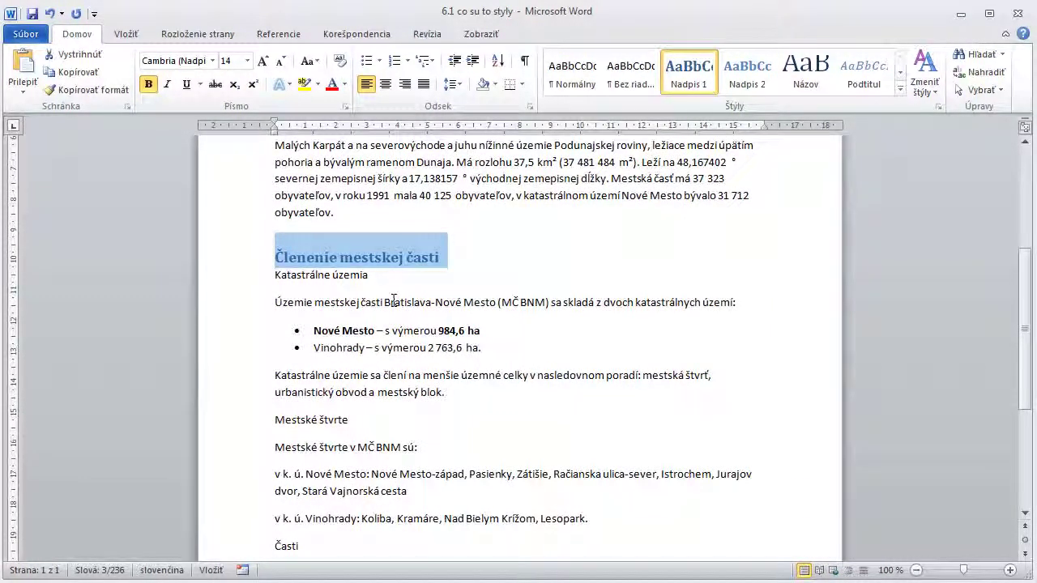
scroll(395, 301, "down", 1)
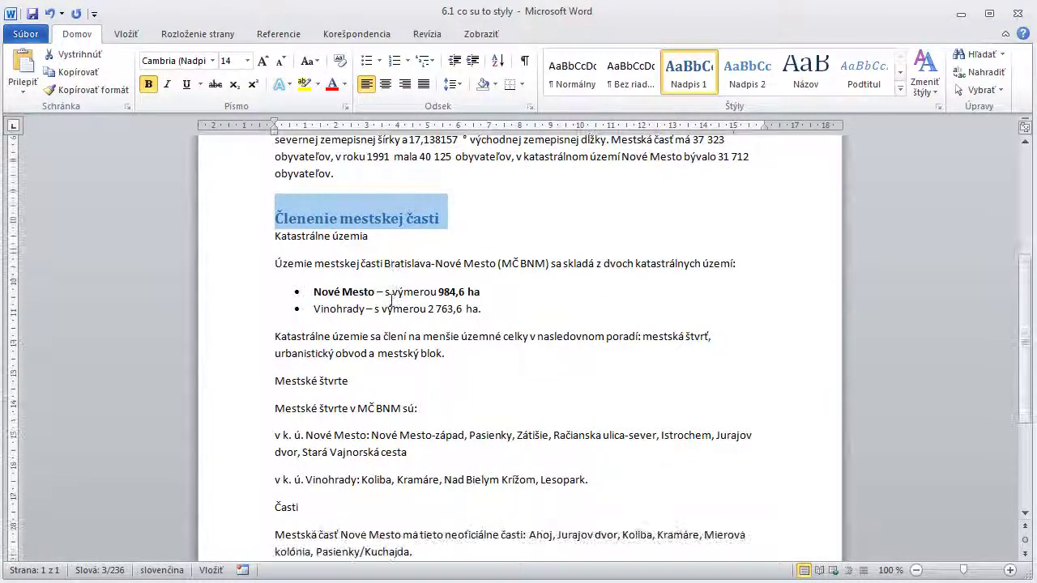
left_click(227, 243)
left_click(230, 392, "ctrl")
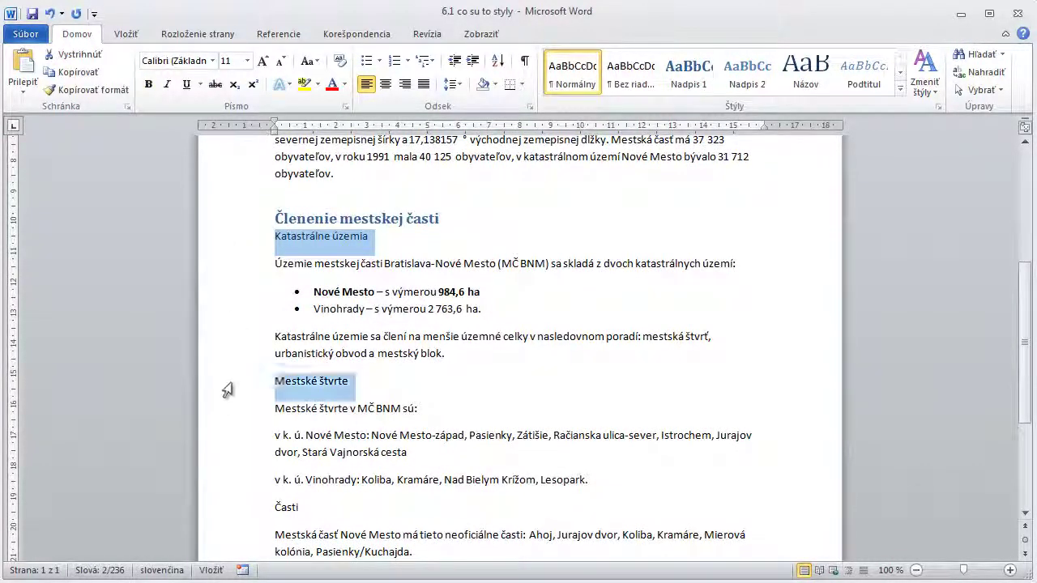
left_click(229, 510, "ctrl")
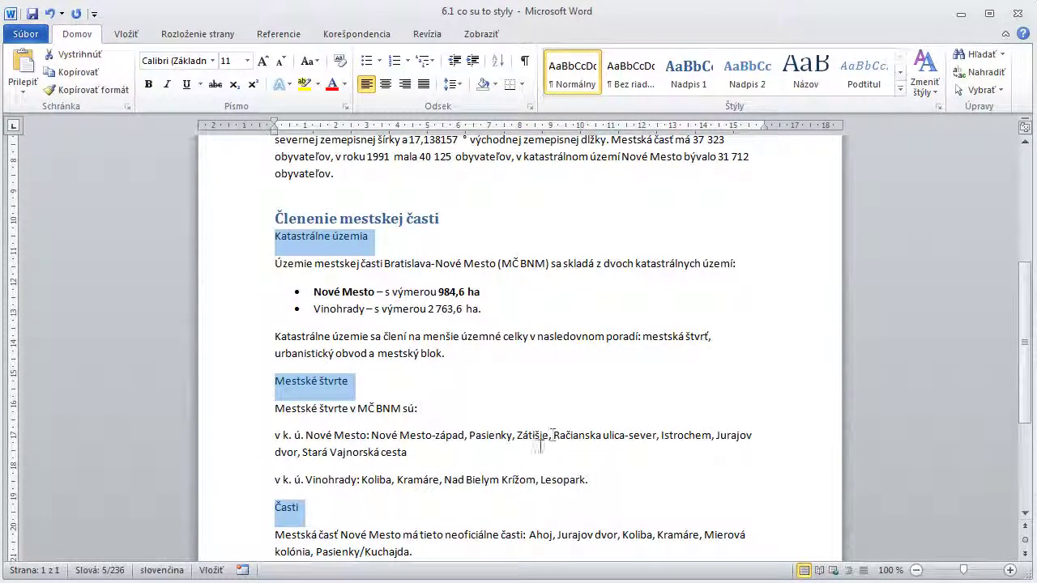
scroll(535, 415, "down", 1)
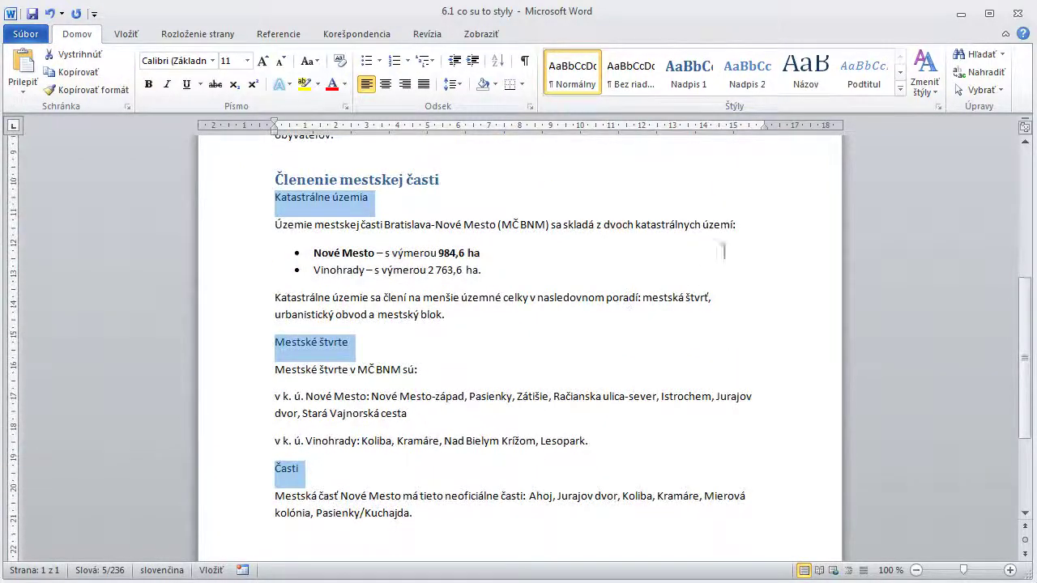
left_click(746, 72)
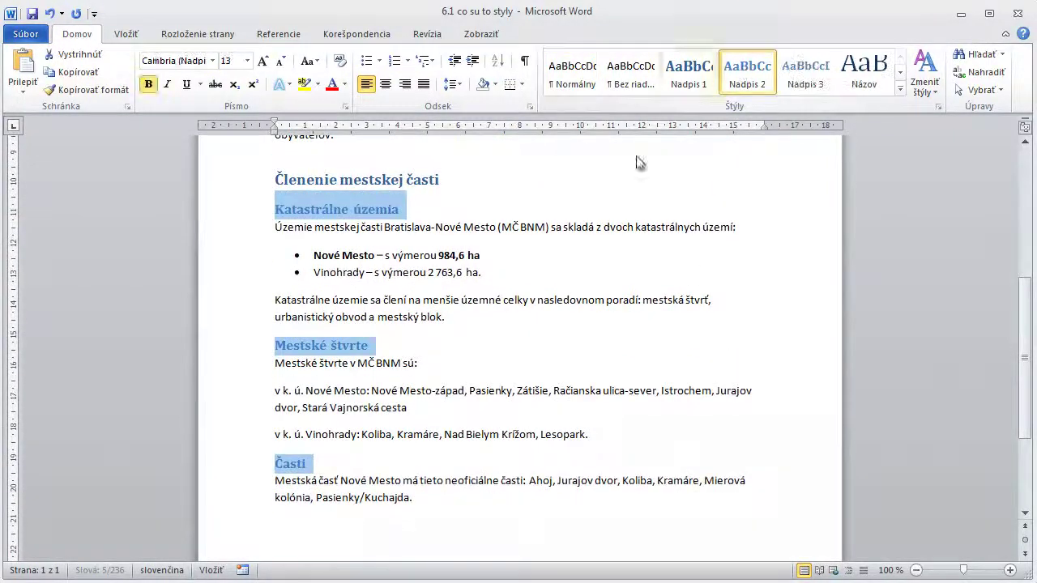
left_click(511, 397)
scroll(230, 246, "up", 9)
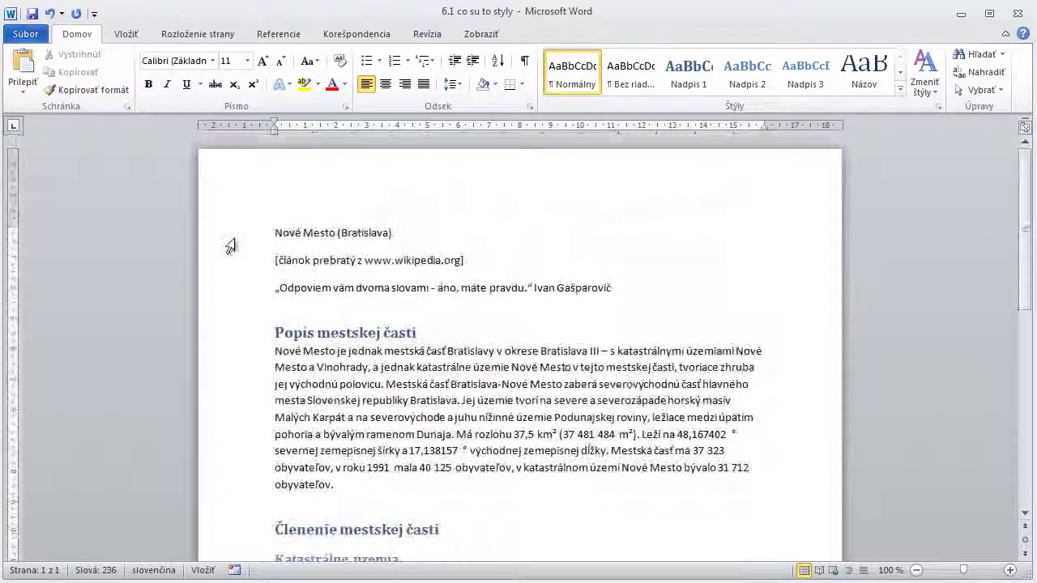
Style Nové Mesto (Bratislava) as Title and the bracketed source line as Podtitul (Subtitle)
left_click(229, 239)
left_click(863, 71)
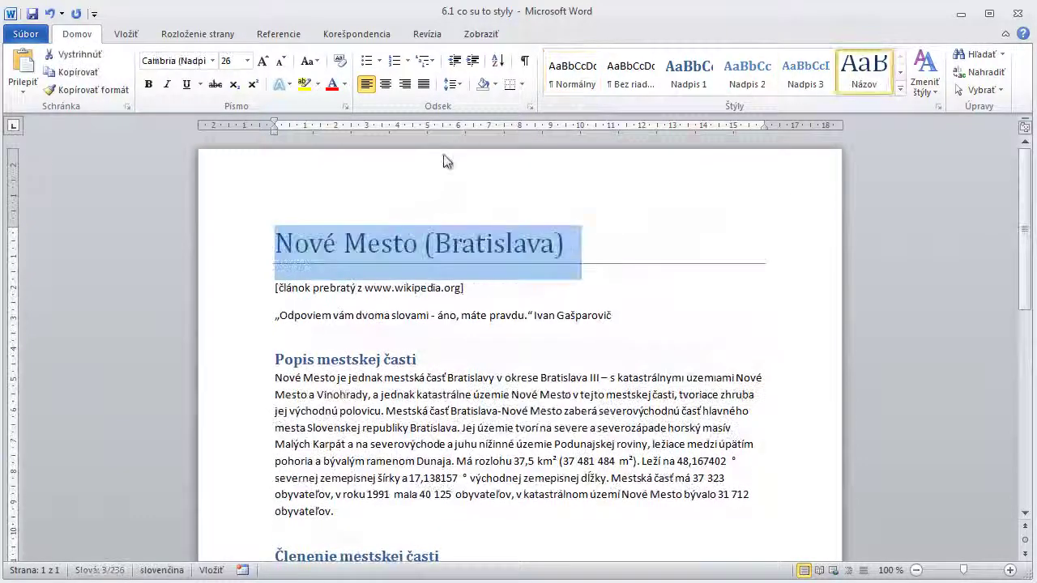
left_click(243, 295)
left_click(899, 90)
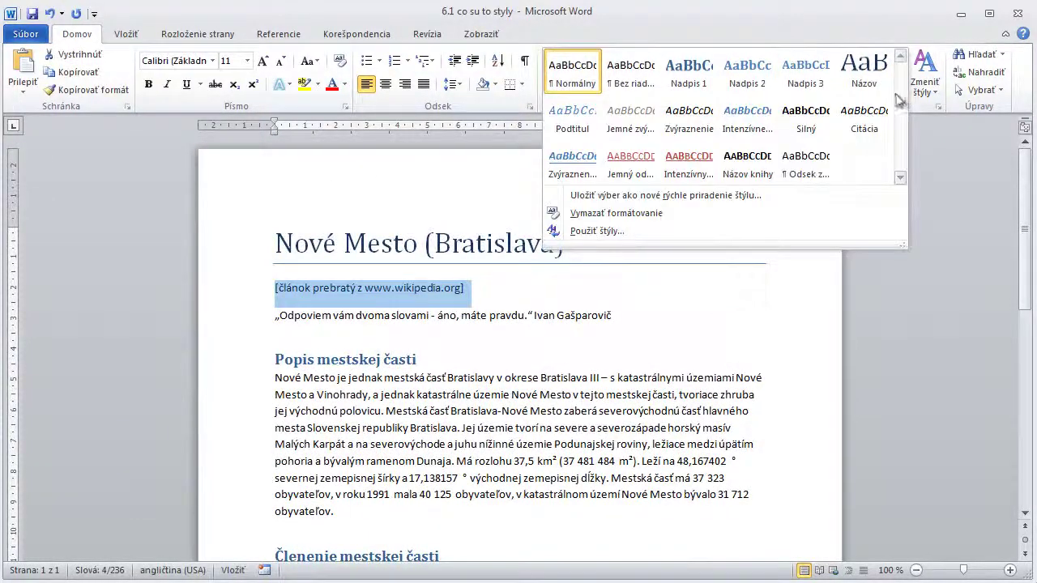
left_click(573, 117)
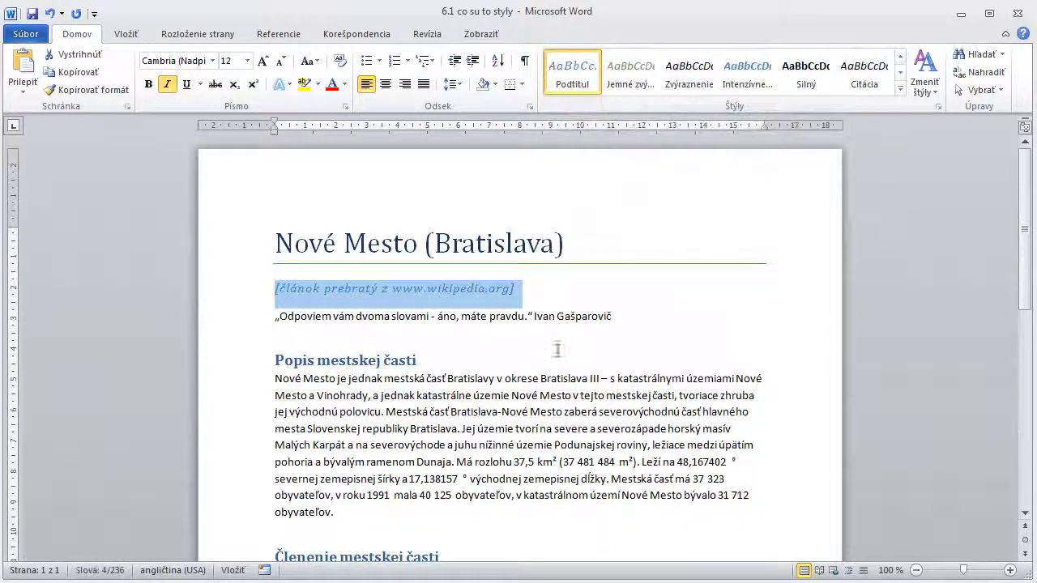
left_click(540, 418)
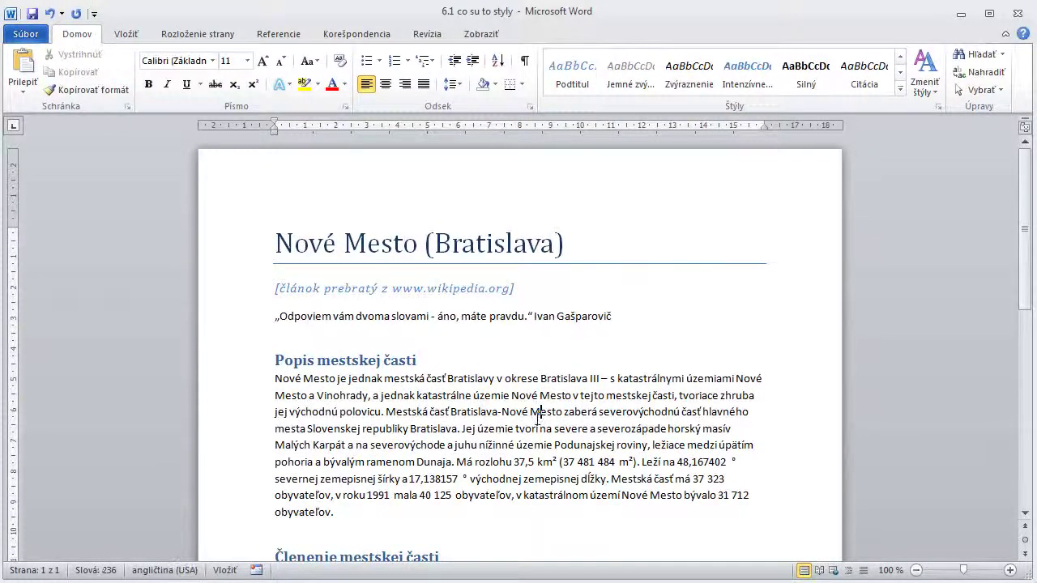
Apply the Citácia (Quote) style to the quotation line
left_click(251, 325)
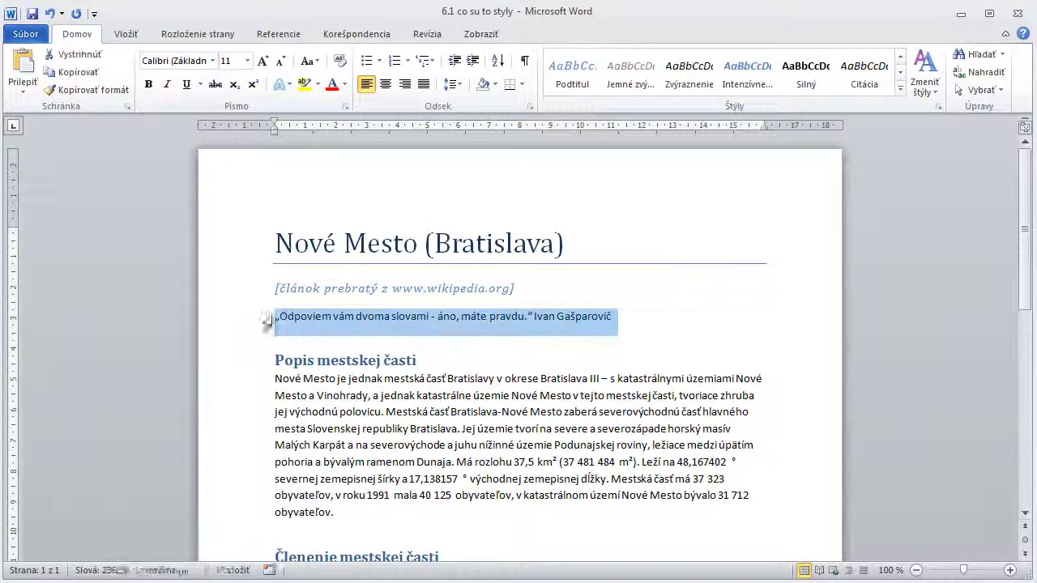
left_click(865, 73)
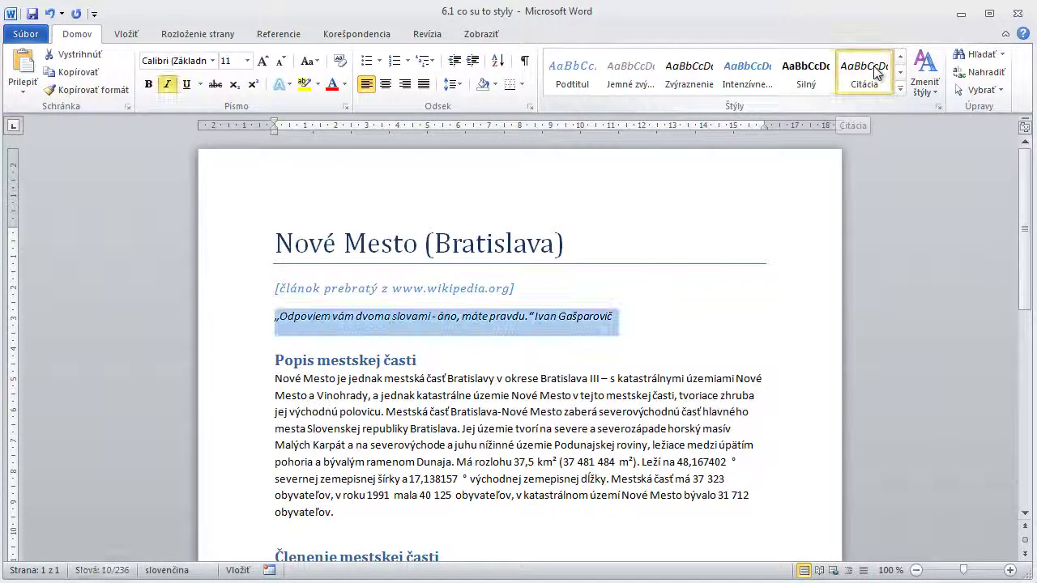
left_click(470, 477)
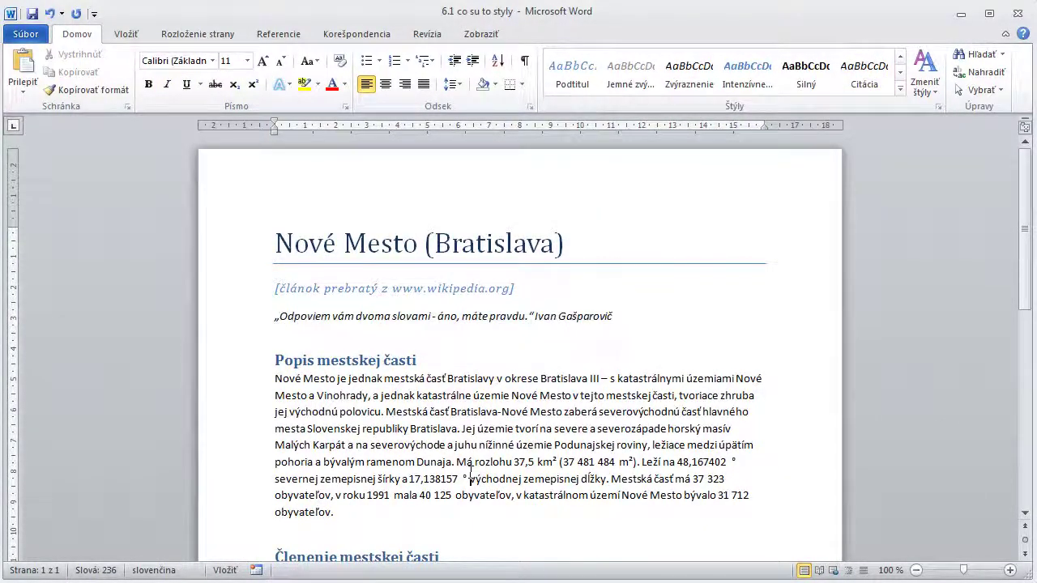
Make Vinohrady and 2 763,6 ha Silný (Strong)
scroll(397, 470, "down", 4)
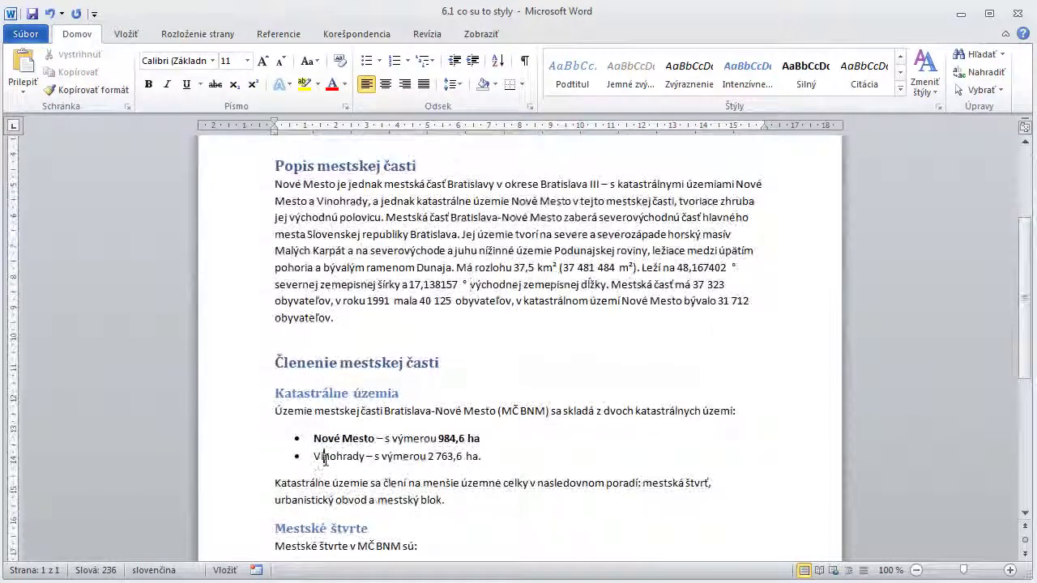
double_click(319, 459)
left_click_drag(429, 458, 479, 457, "ctrl")
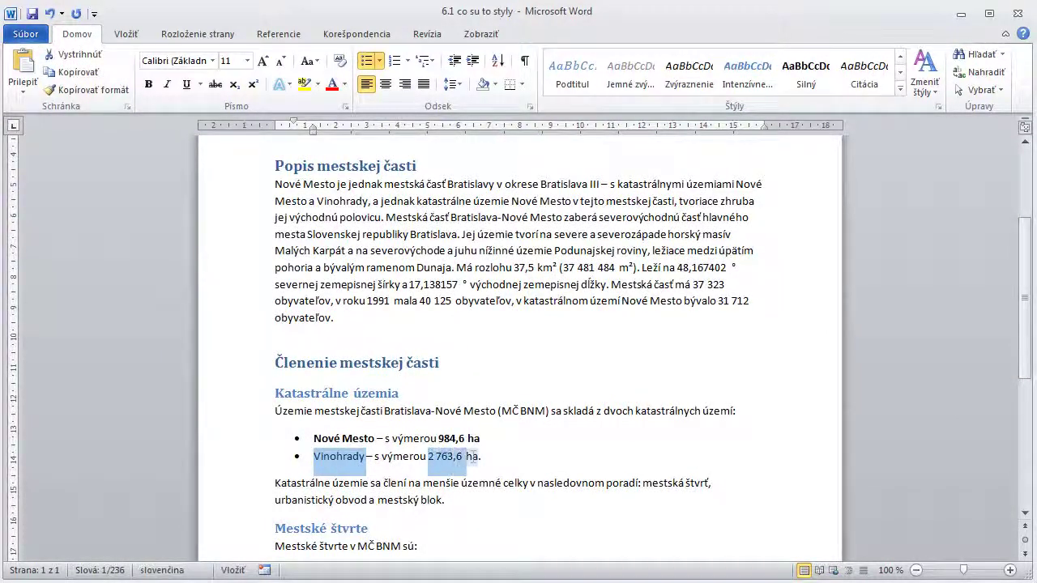
left_click(818, 81)
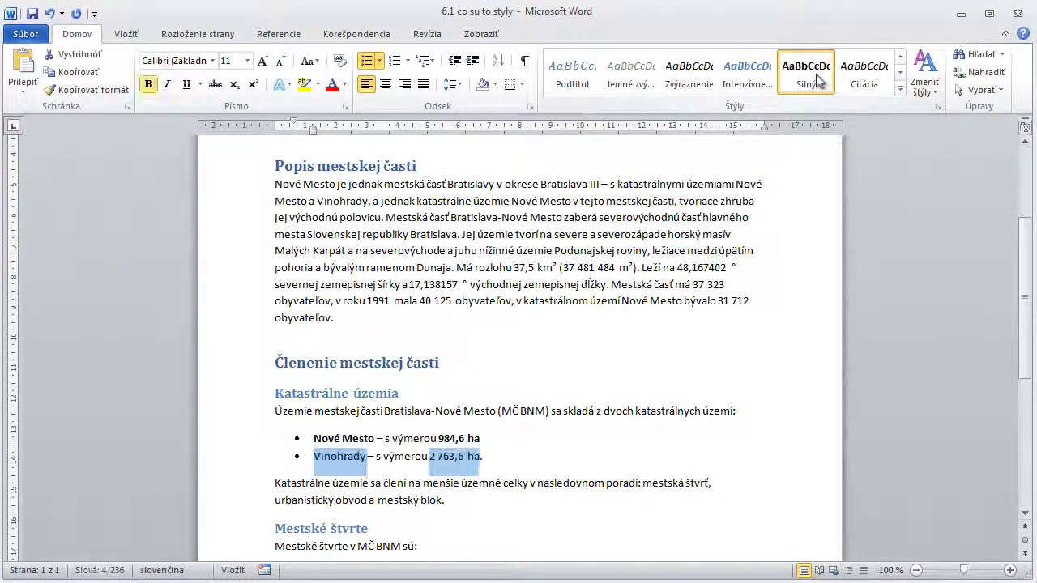
left_click(420, 411)
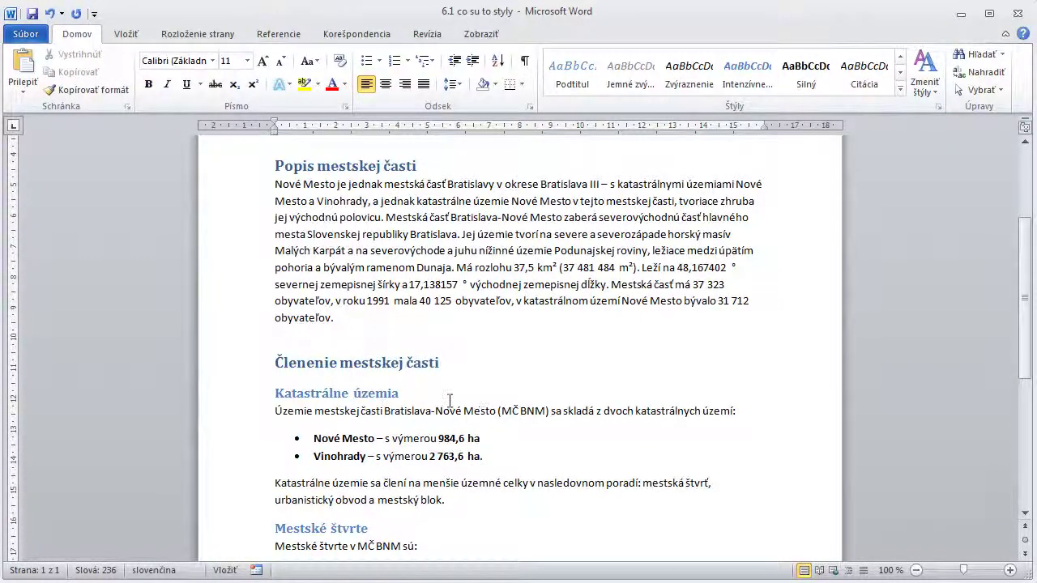
scroll(448, 401, "up", 3)
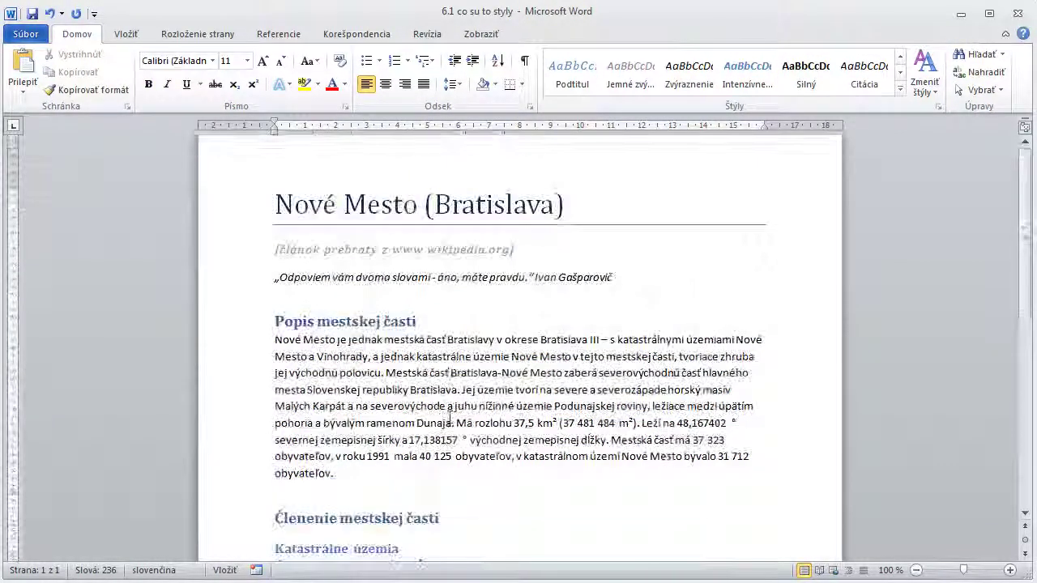
scroll(452, 409, "down", 2)
scroll(455, 418, "down", 2)
scroll(455, 419, "down", 4)
scroll(519, 419, "up", 1)
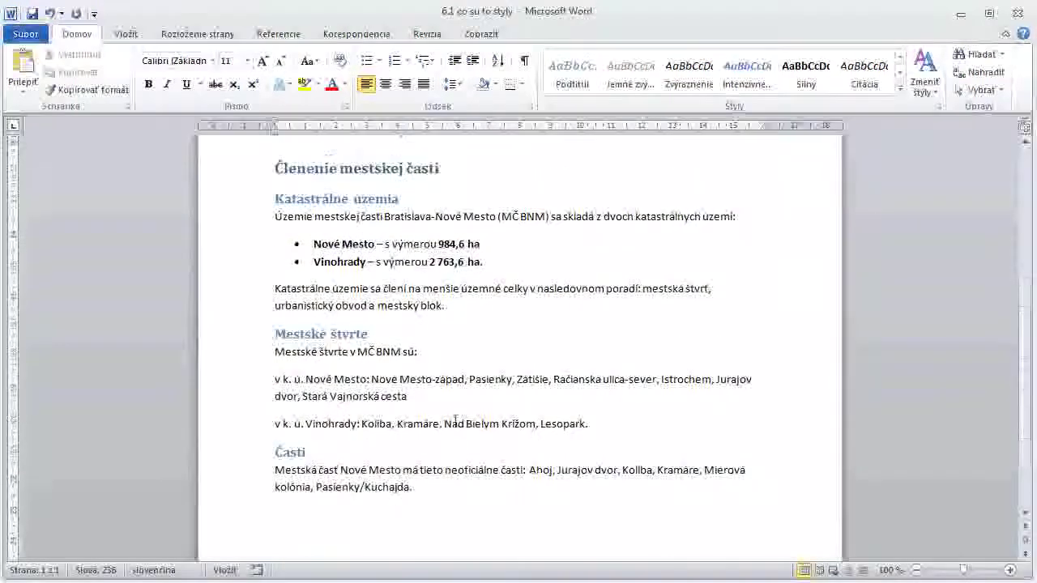
scroll(453, 418, "up", 2)
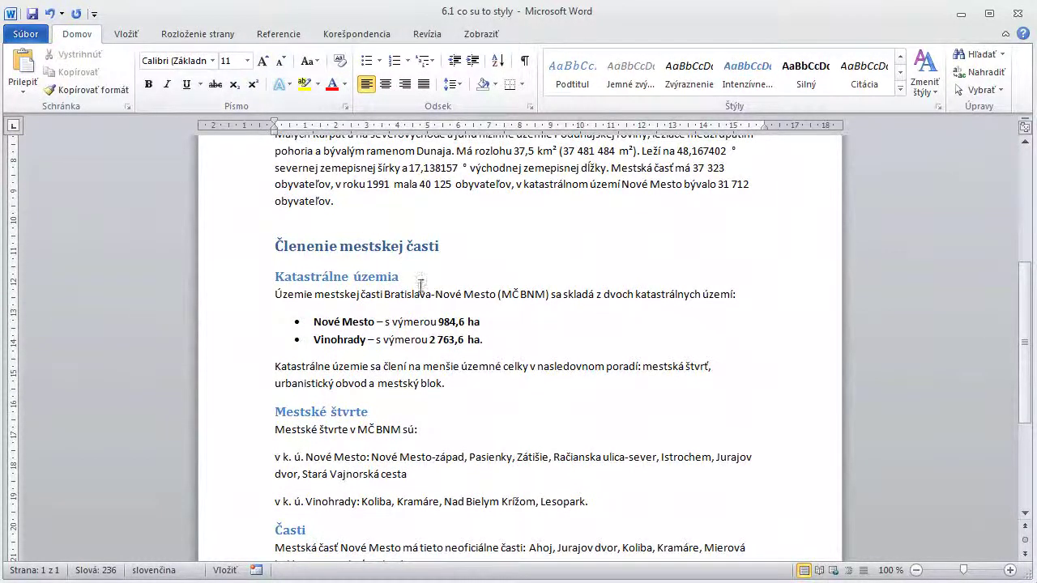
left_click(348, 339)
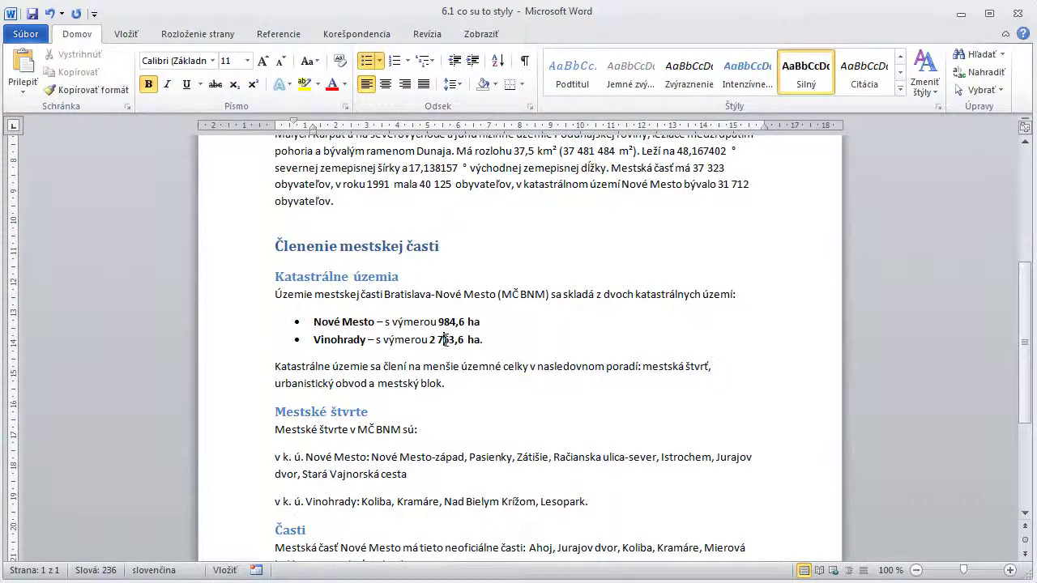
left_click(336, 322)
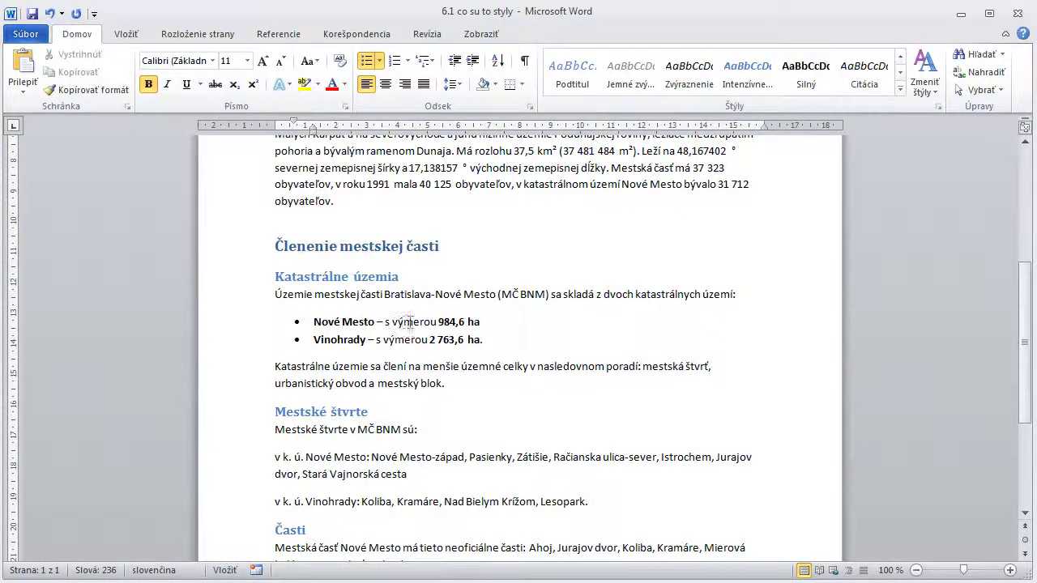
left_click(450, 321)
left_click(342, 322)
left_click(346, 340)
left_click(458, 339)
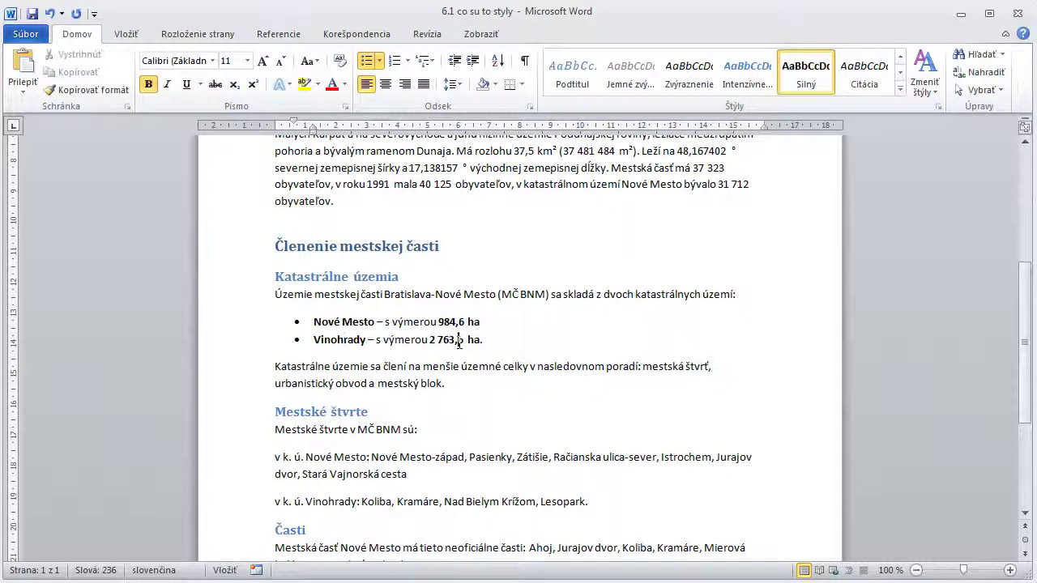
left_click(348, 340)
left_click(344, 322)
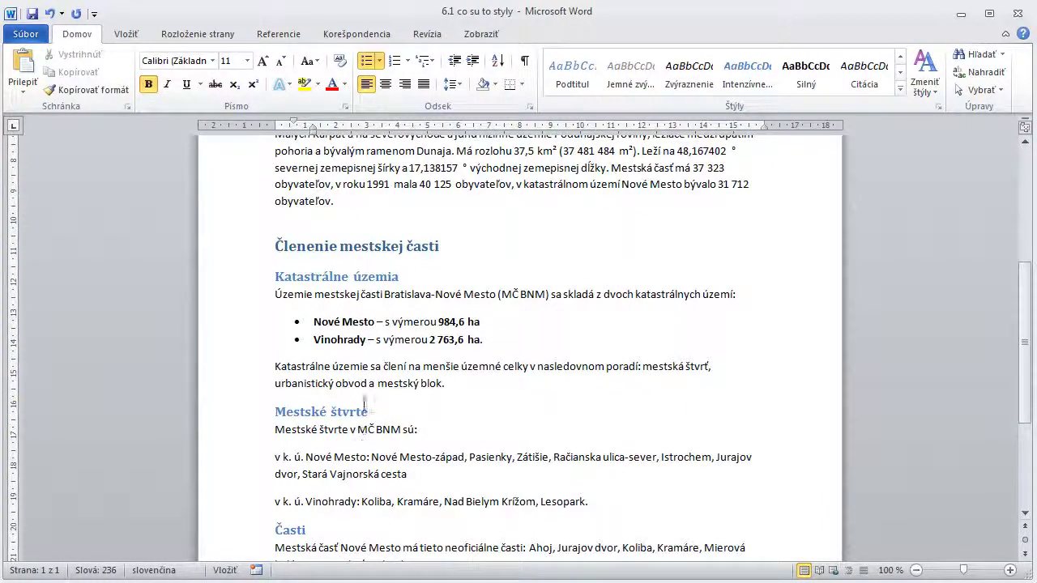
left_click(345, 341)
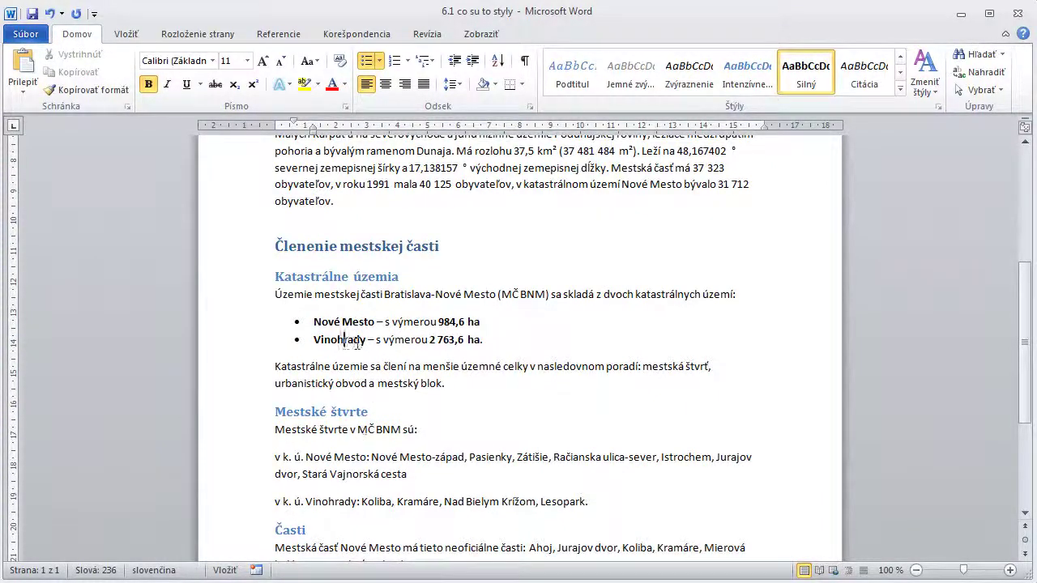
left_click(442, 341)
key("Delete")
type("6")
left_click(334, 321)
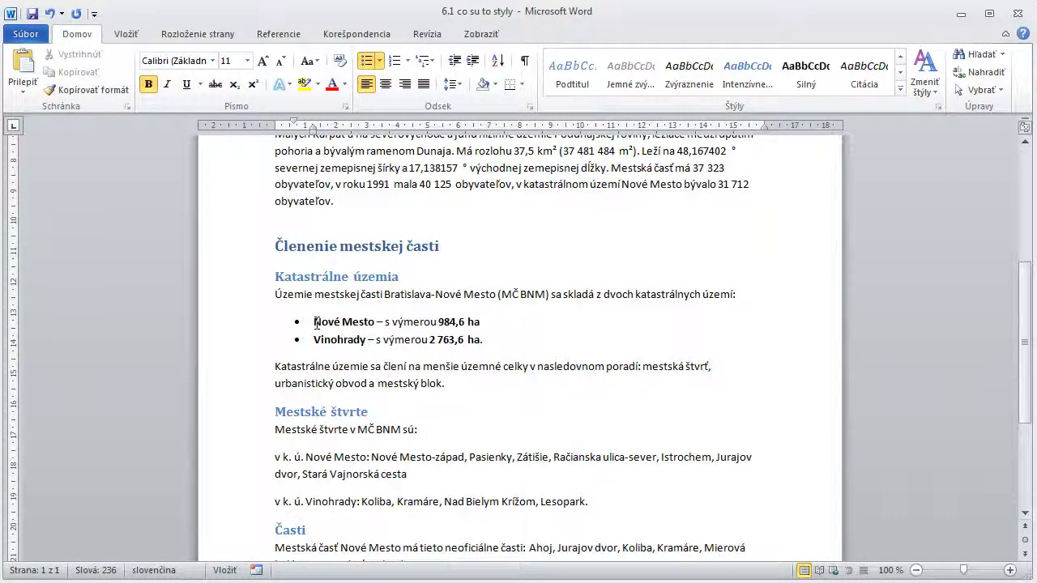
key("shift+Home")
left_click_drag(339, 321, 374, 322)
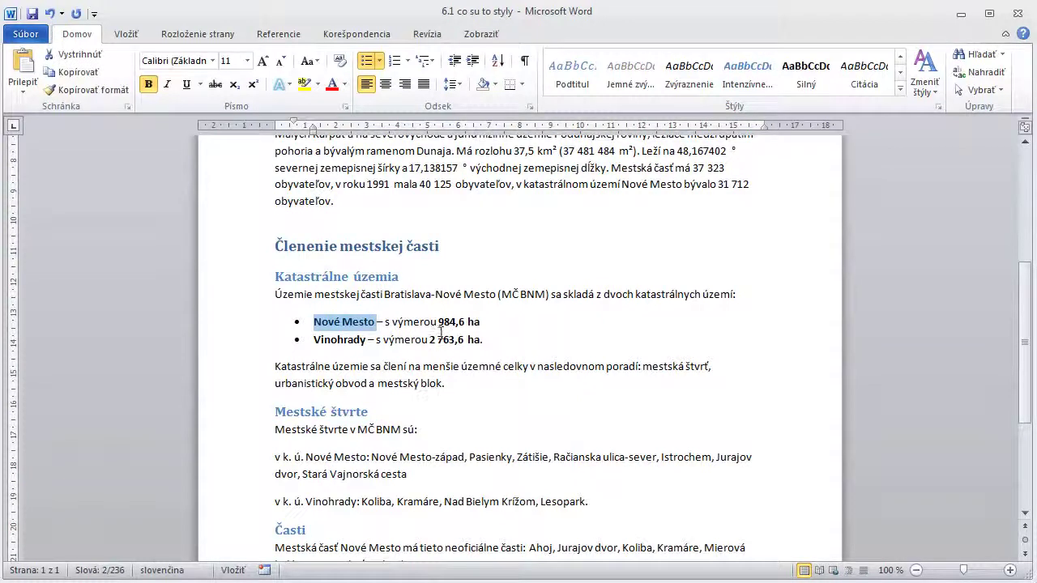
left_click_drag(438, 322, 480, 321)
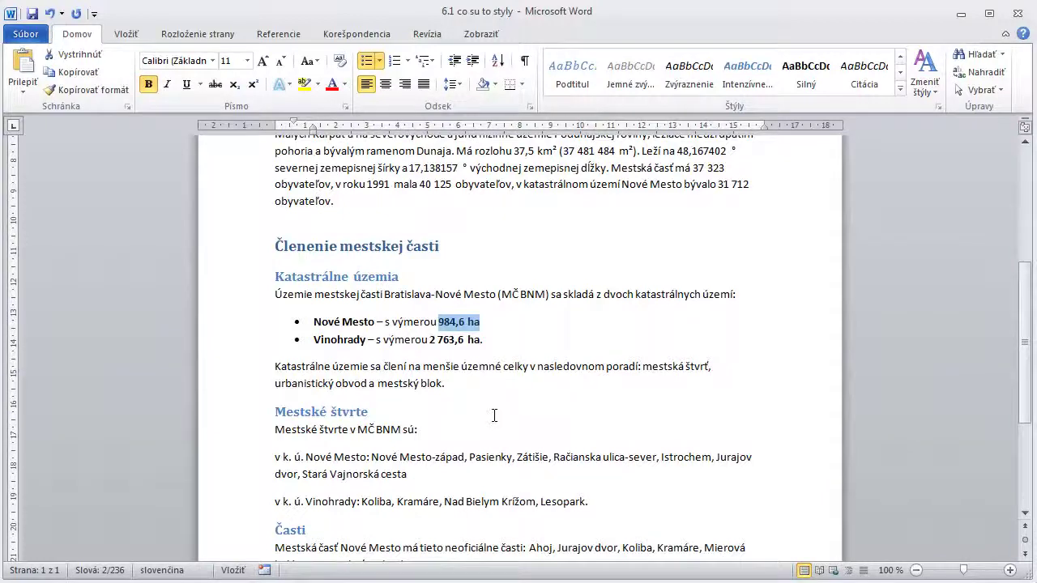
Scroll to the top and select the Popis and Členenie mestskej časti headings in turn
left_click(449, 382)
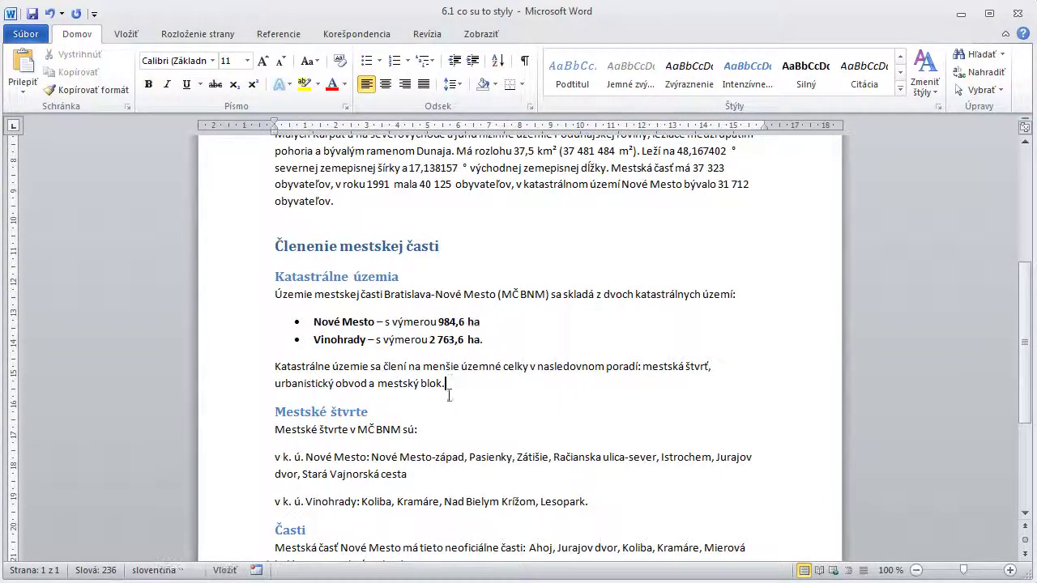
scroll(429, 389, "up", 1)
scroll(368, 376, "up", 4)
left_click(233, 285)
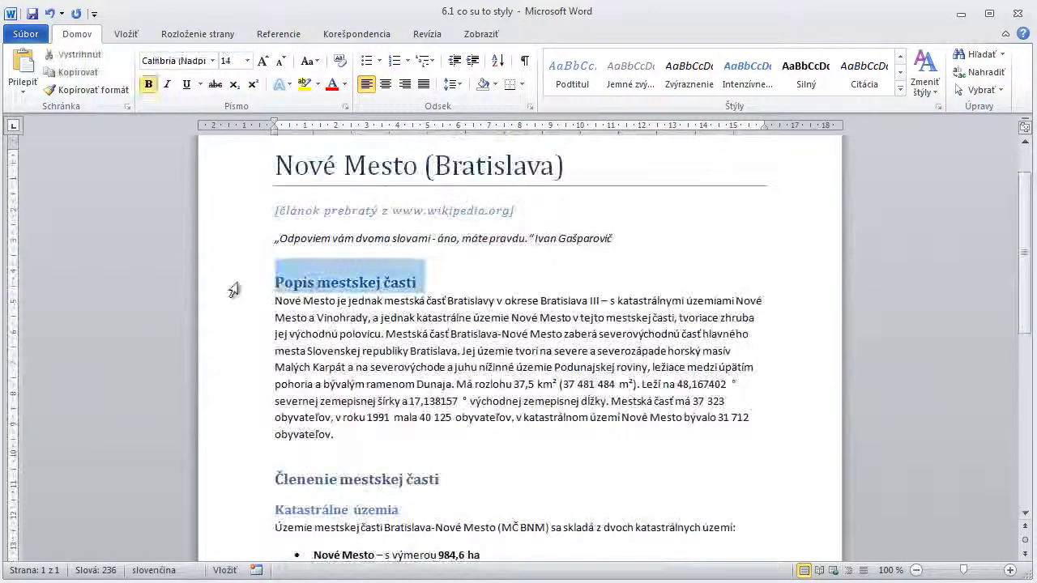
left_click(235, 485)
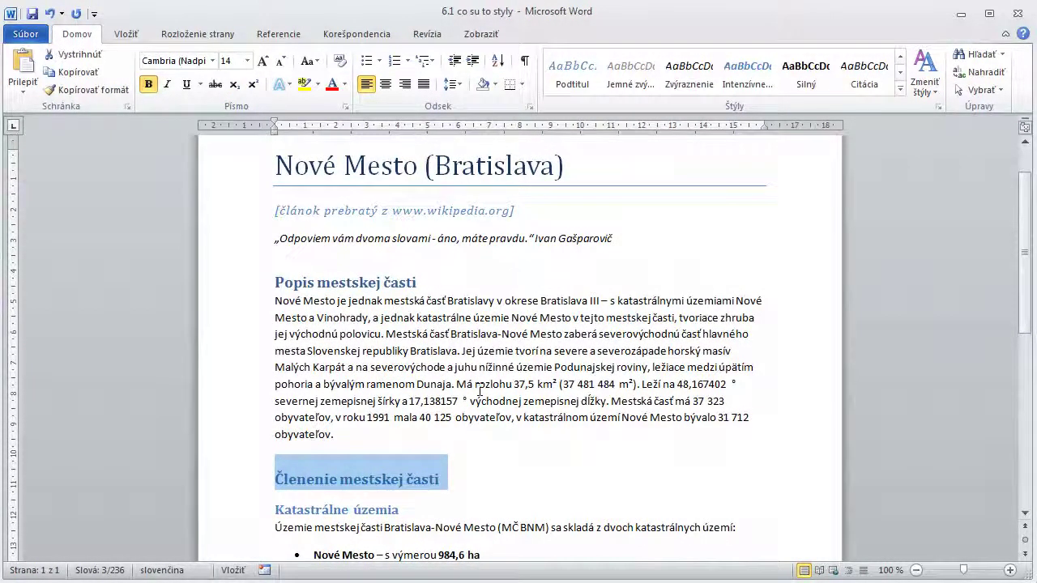
left_click(421, 436)
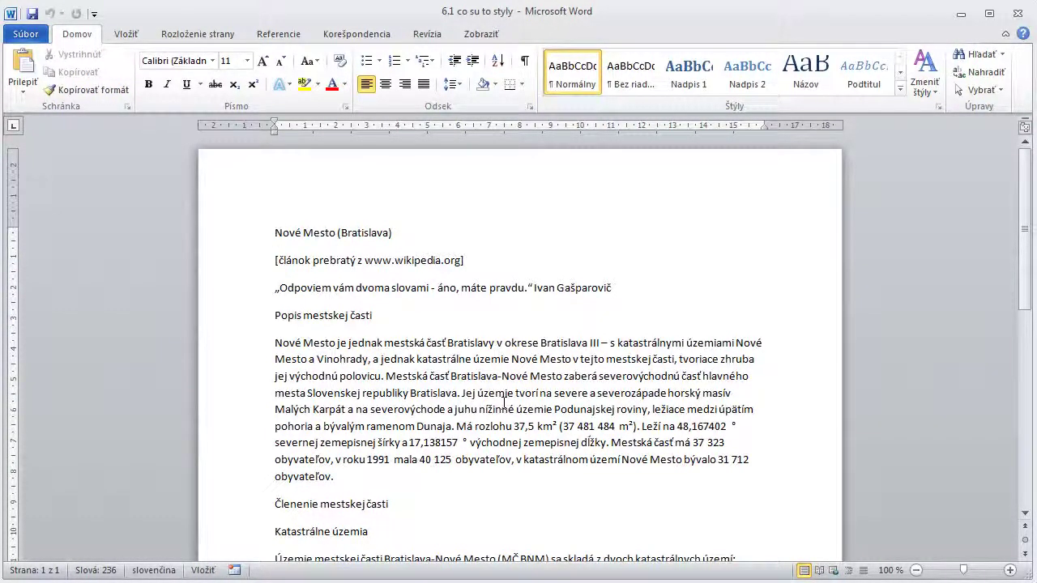
Select the Popis and Členenie lines, jump to the document start, and expand the style gallery
left_click(247, 321)
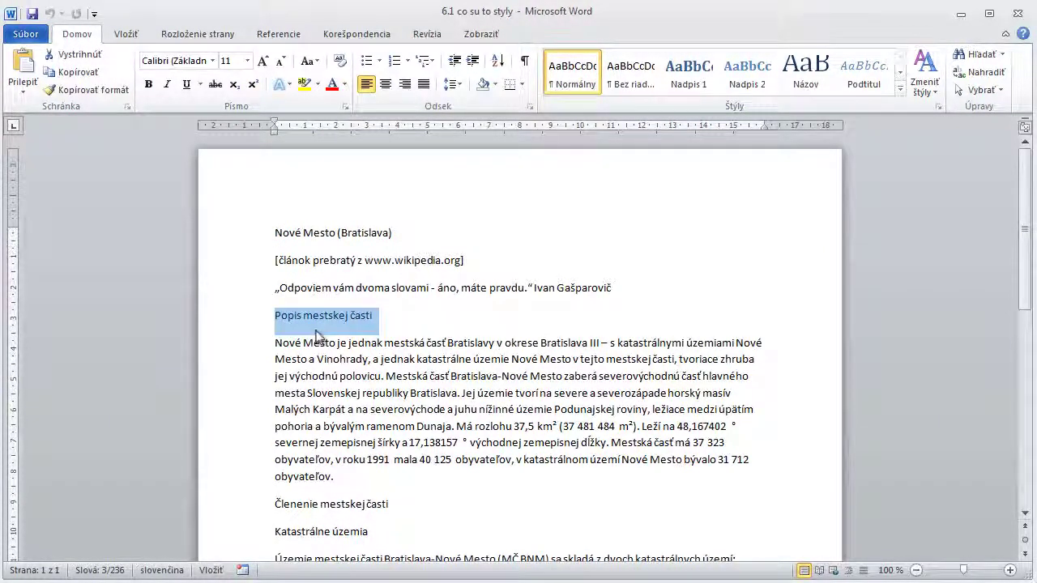
left_click(246, 511)
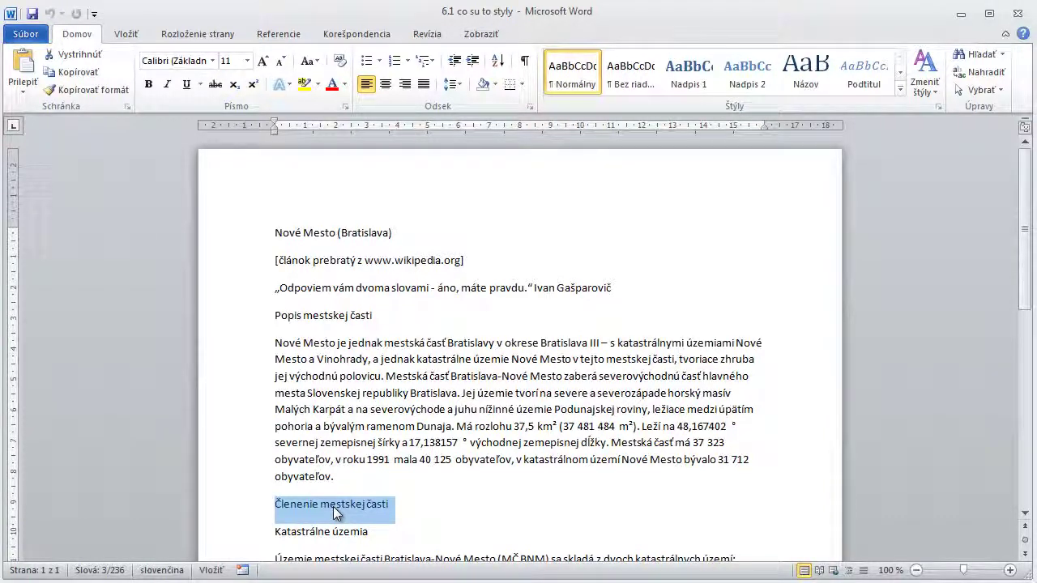
key("ctrl+Home")
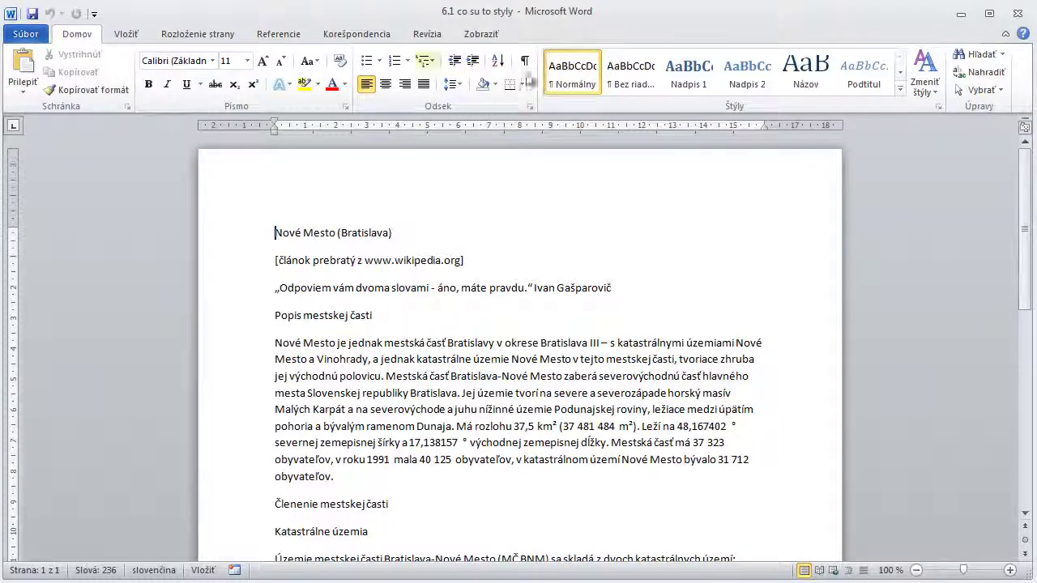
left_click(900, 89)
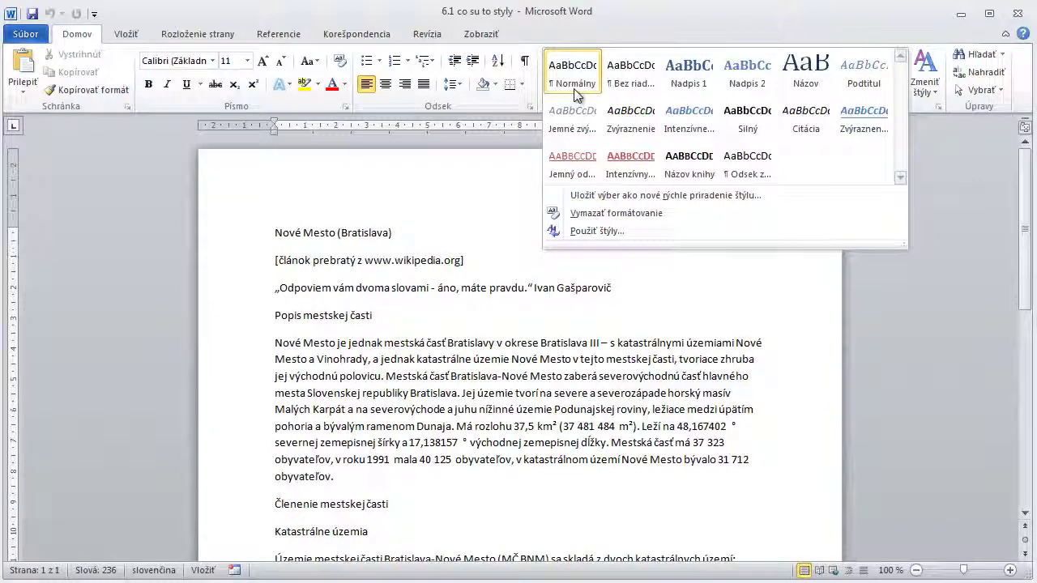
Close the style list and inspect the title, first paragraph and bold 984,6 ha figure
left_click(494, 340)
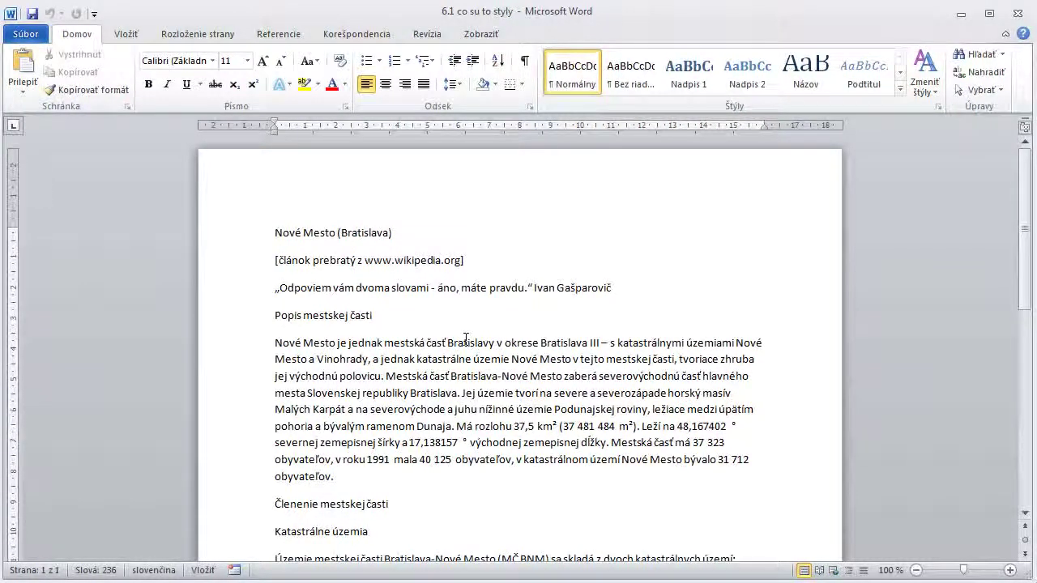
left_click_drag(305, 234, 335, 234)
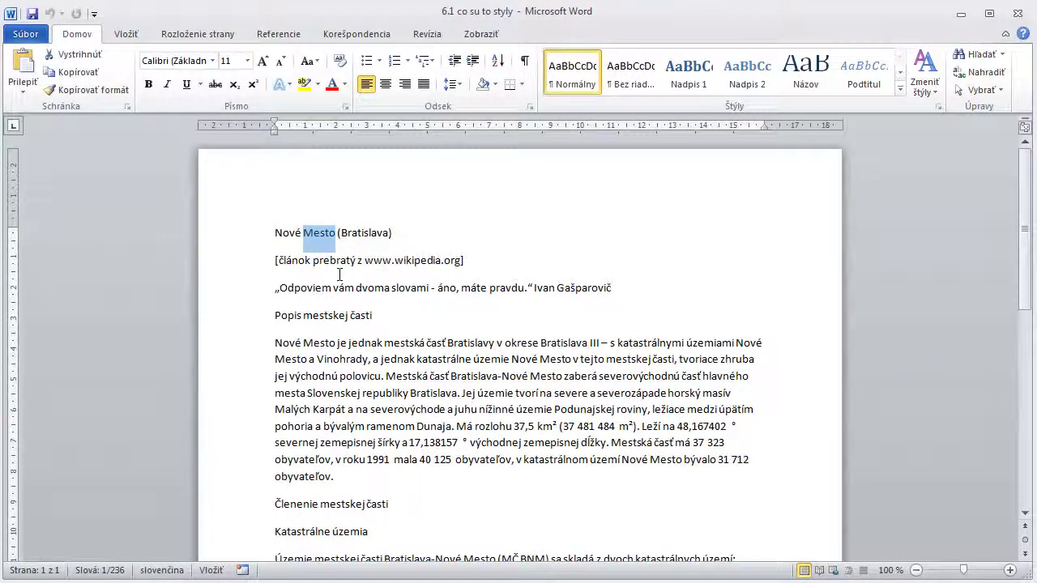
left_click(319, 236)
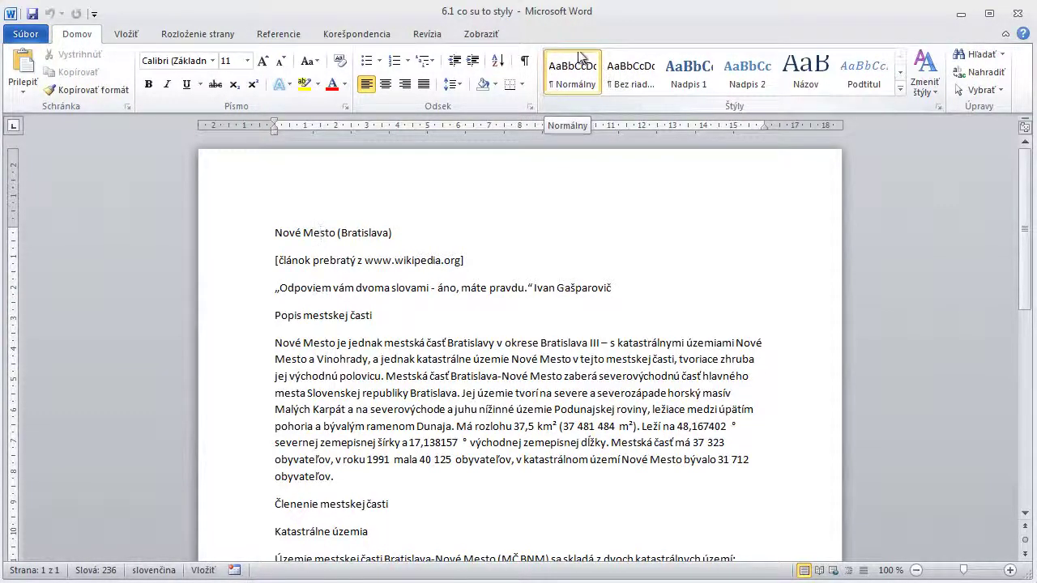
left_click(400, 343)
left_click(348, 316)
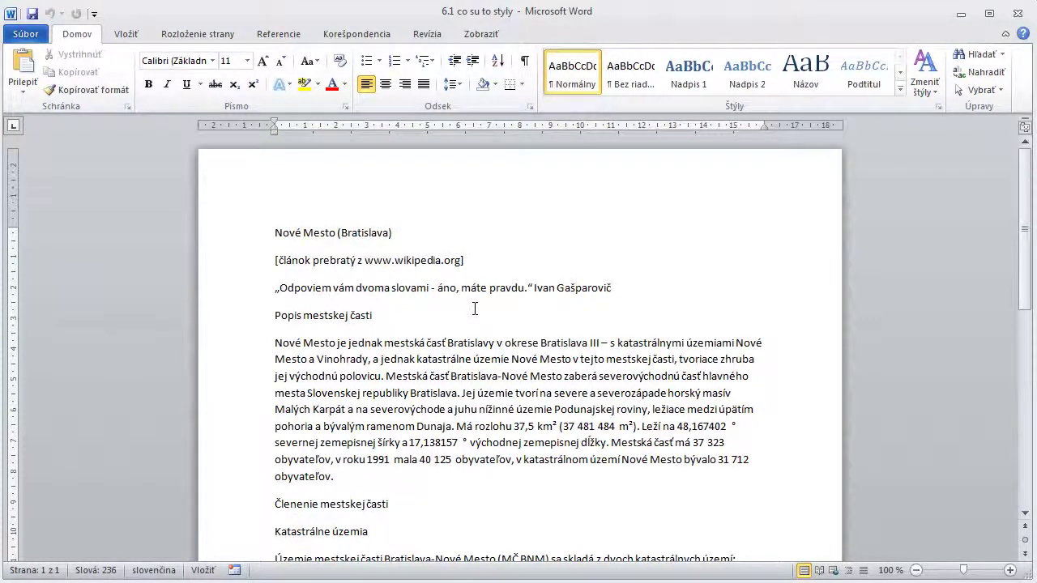
scroll(462, 308, "down", 4)
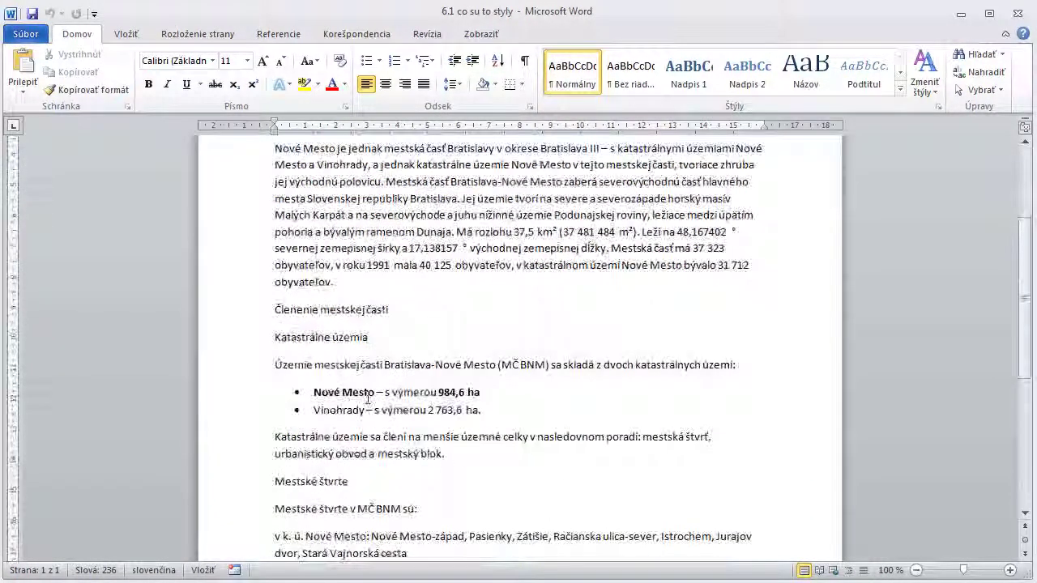
left_click(448, 394)
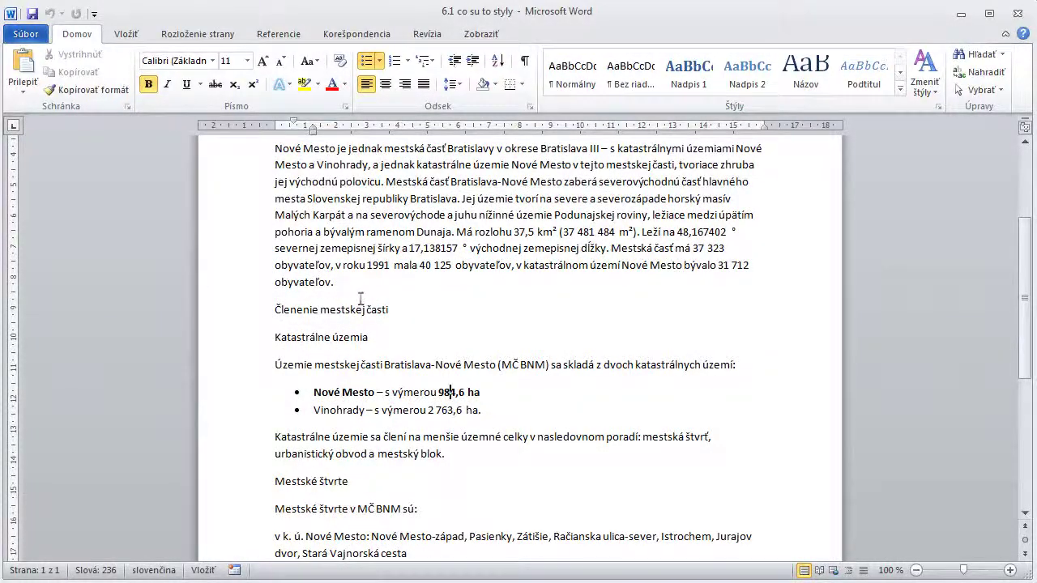
scroll(360, 298, "up", 4)
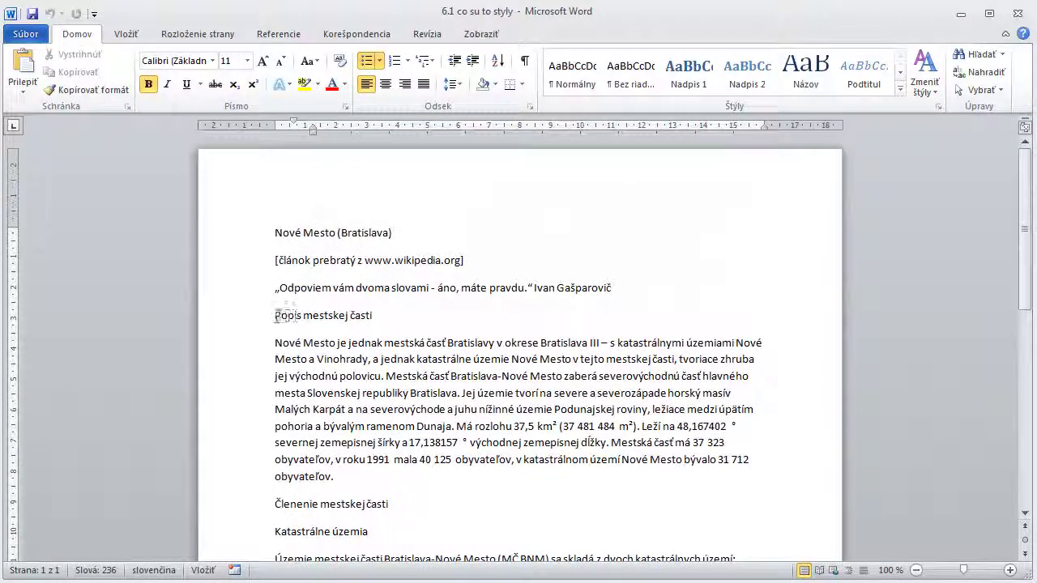
Apply Nadpis 1 (Heading 1) to Popis mestskej časti and Členenie mestskej časti
left_click_drag(276, 315, 377, 322)
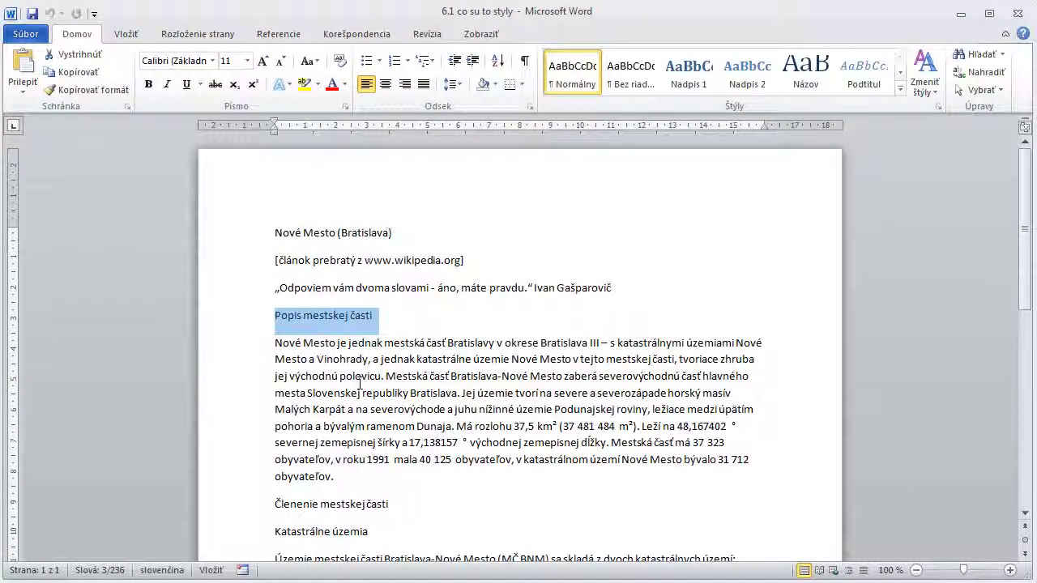
left_click(320, 317)
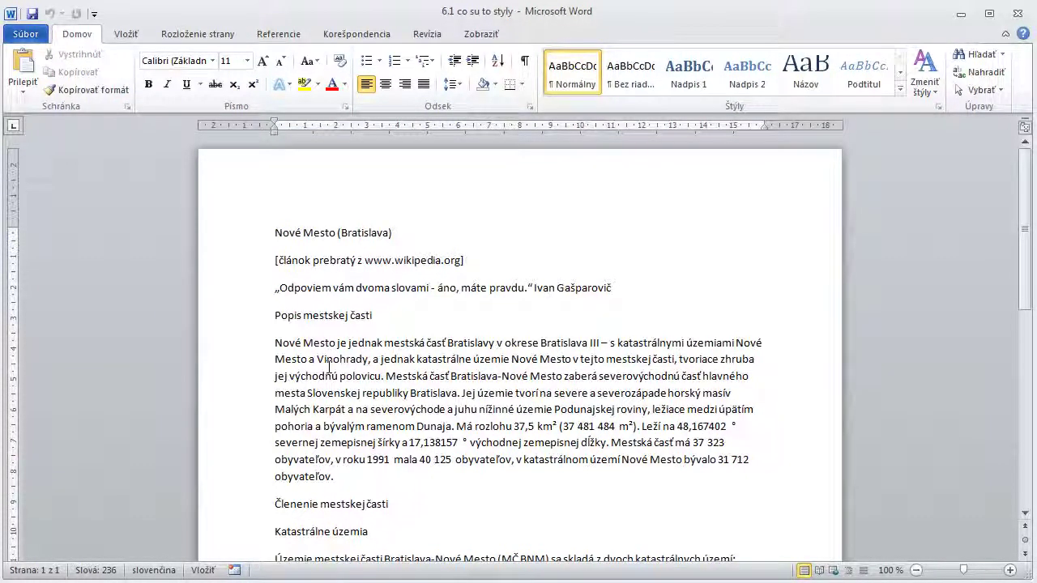
left_click(689, 72)
scroll(389, 275, "down", 2)
scroll(364, 299, "down", 1)
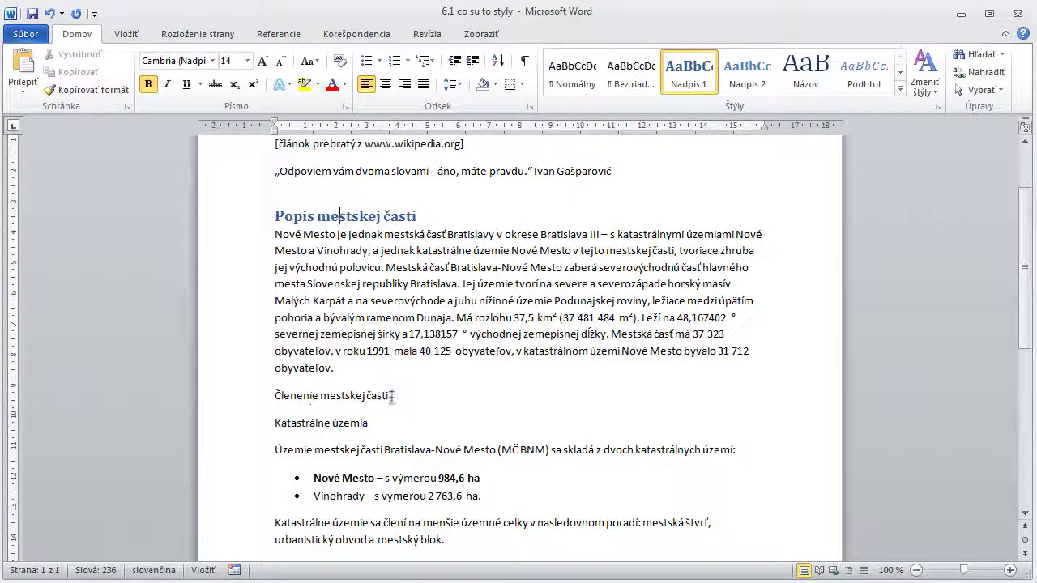
left_click(225, 404)
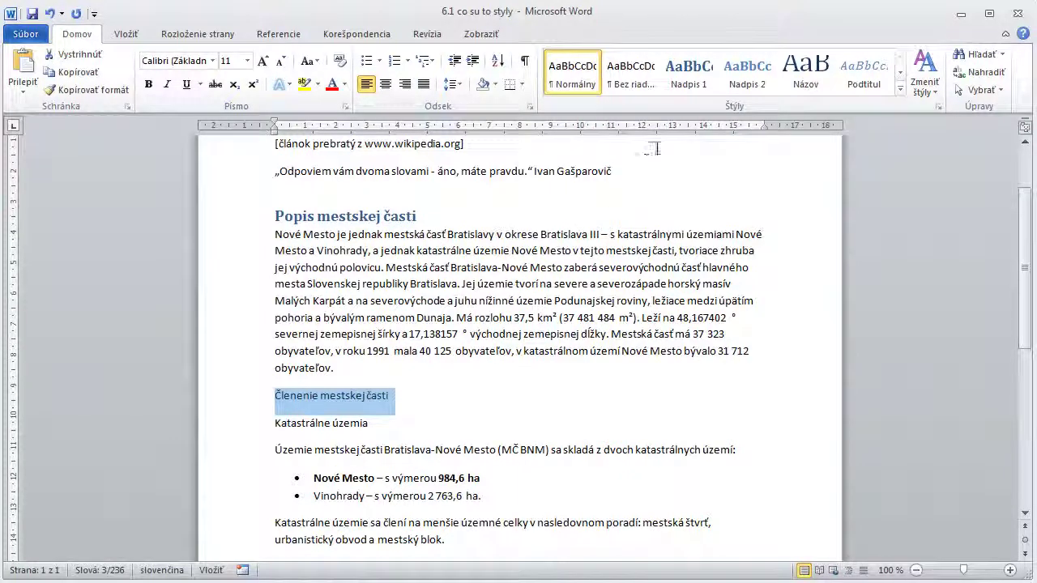
left_click(684, 84)
Apply Nadpis 2 (Heading 2) to Katastrálne územia, Mestské štvrte and Časti together
scroll(459, 275, "down", 3)
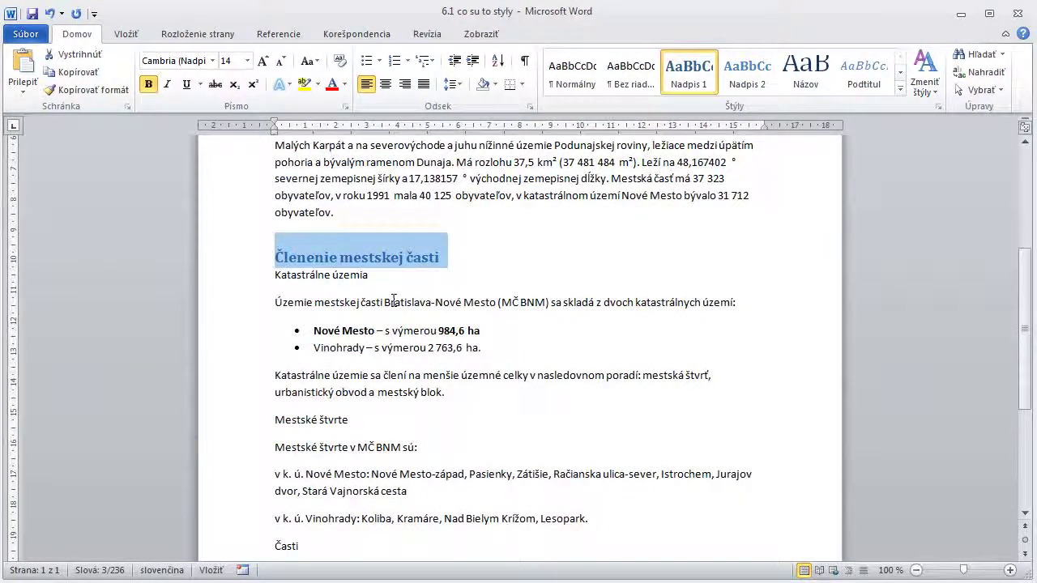
scroll(393, 301, "down", 1)
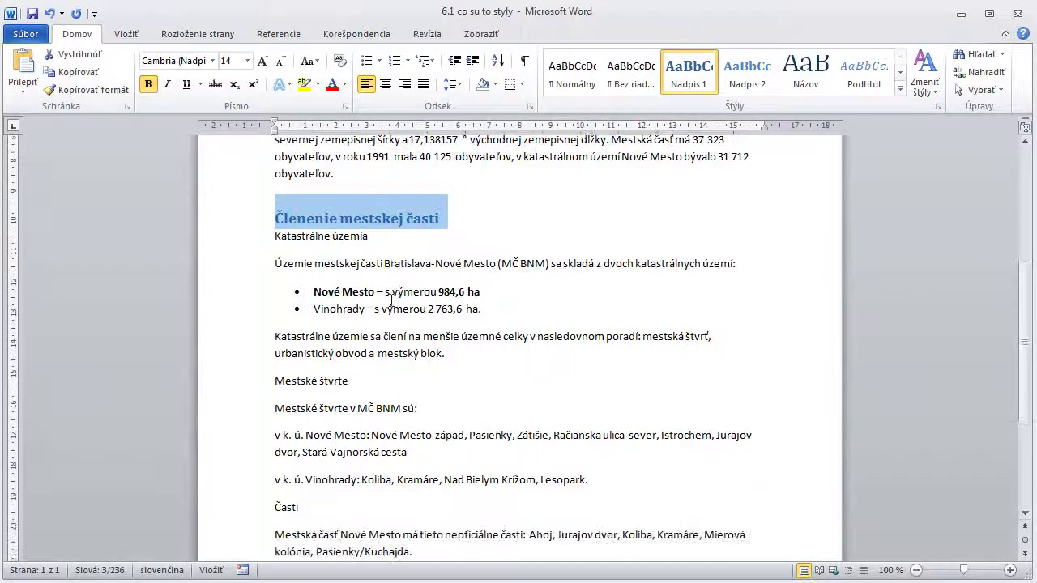
left_click(228, 245)
left_click(229, 392, "ctrl")
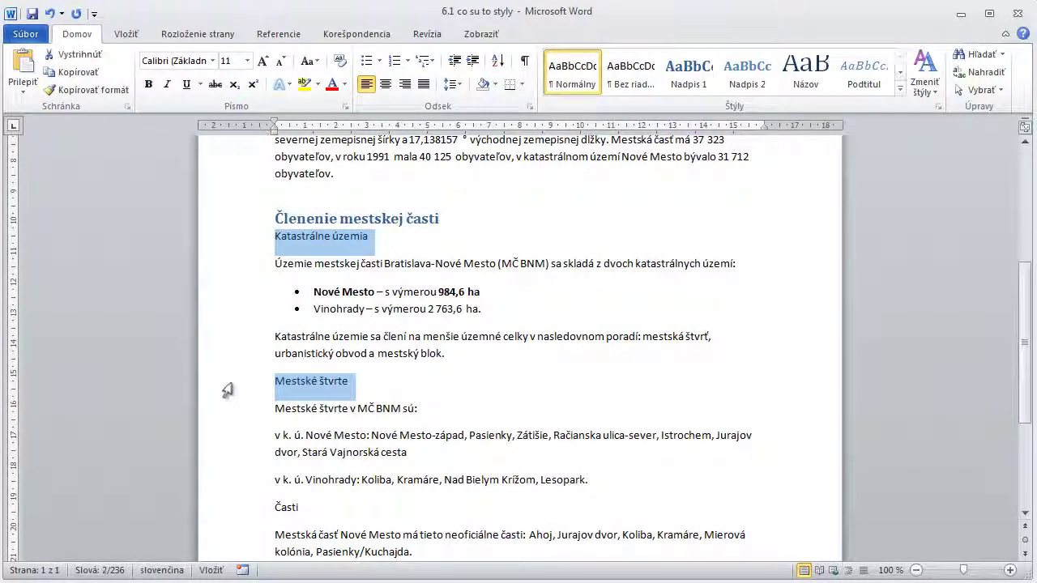
left_click(229, 519, "ctrl")
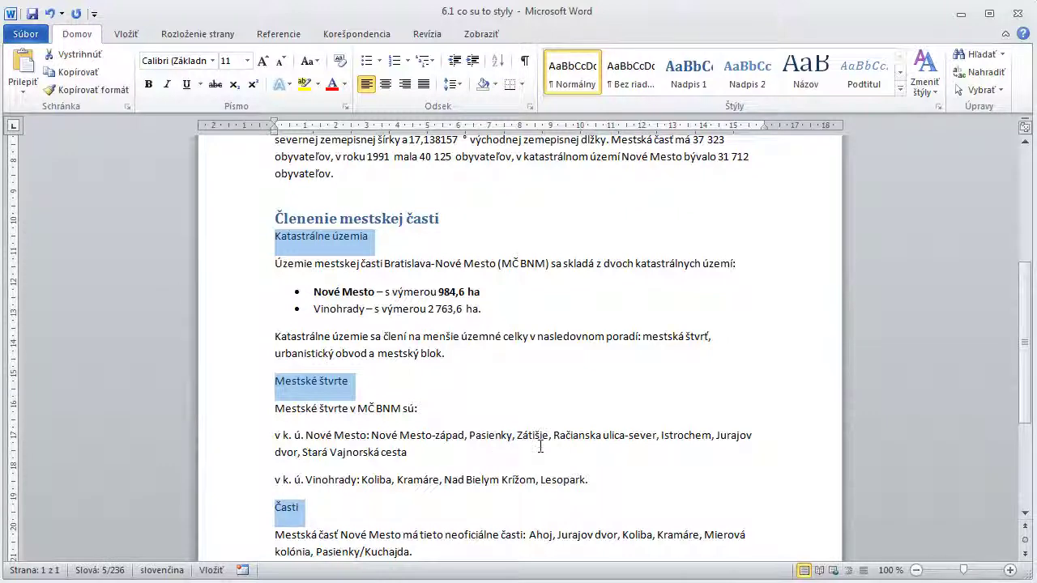
scroll(534, 417, "down", 1)
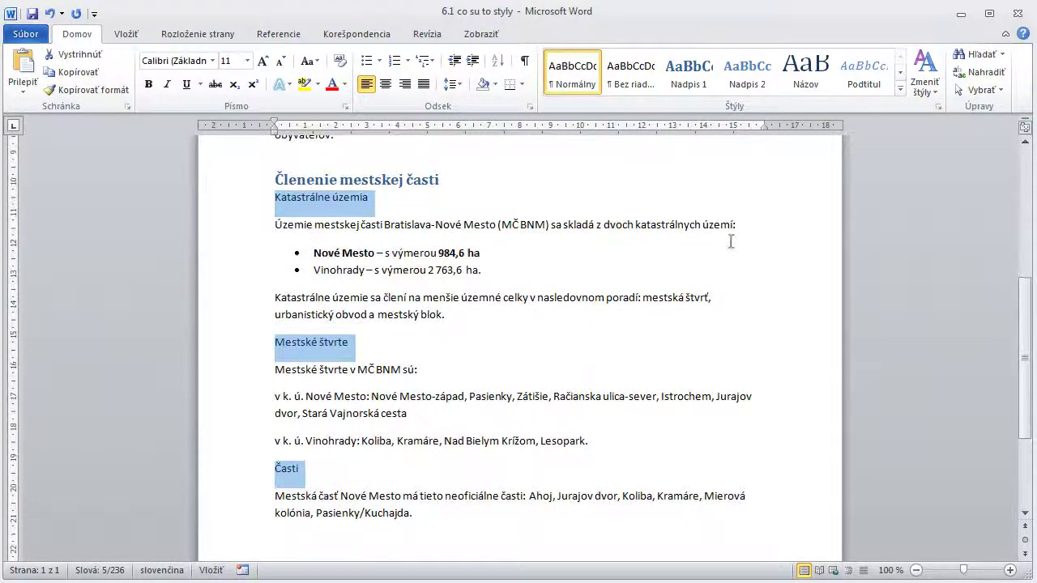
left_click(746, 70)
left_click(512, 395)
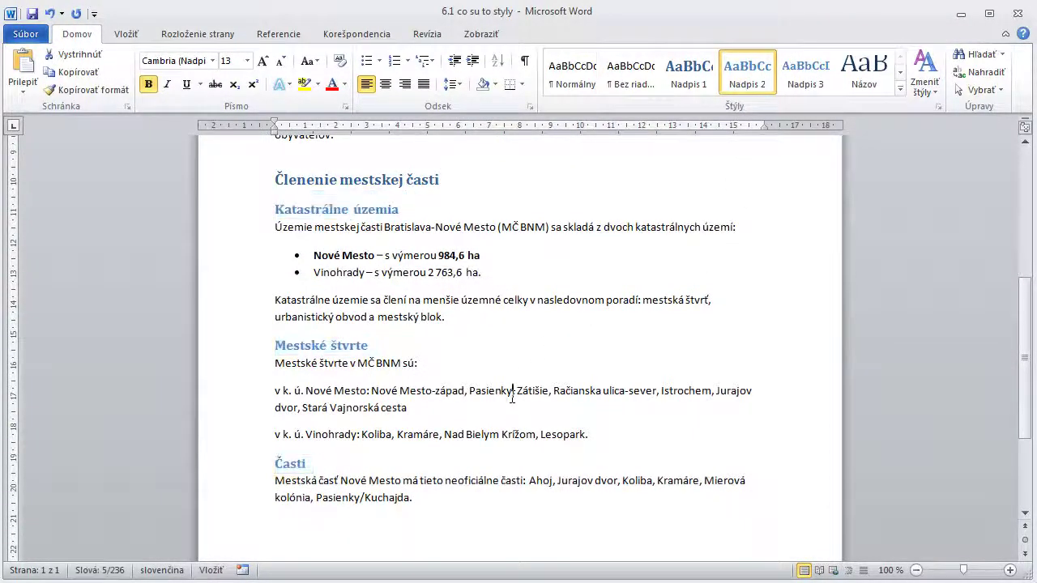
scroll(512, 396, "up", 2)
scroll(511, 396, "up", 6)
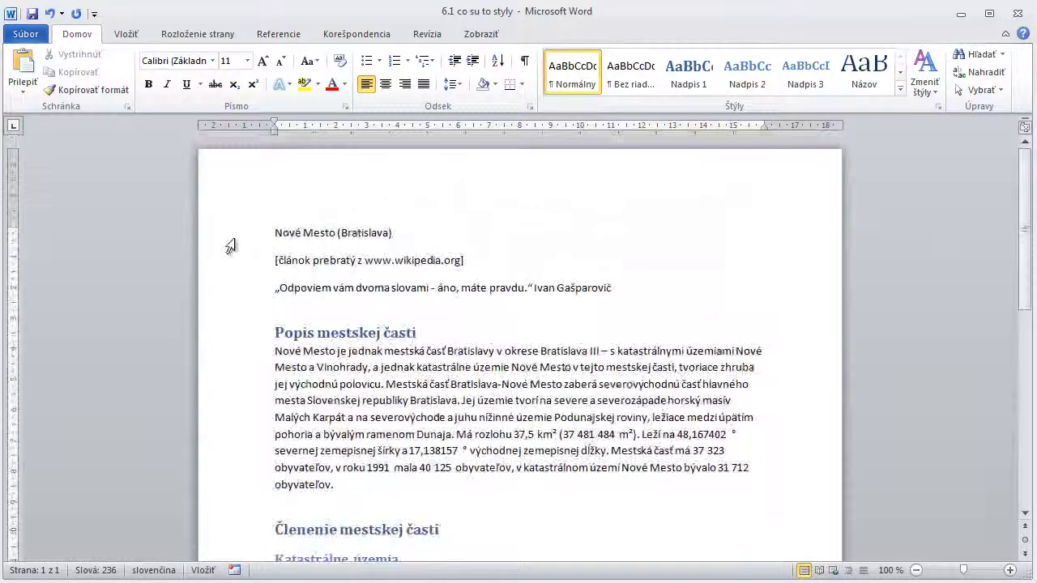
Style Nové Mesto (Bratislava) as Title and the source line below as Subtitle
left_click(227, 236)
left_click(881, 88)
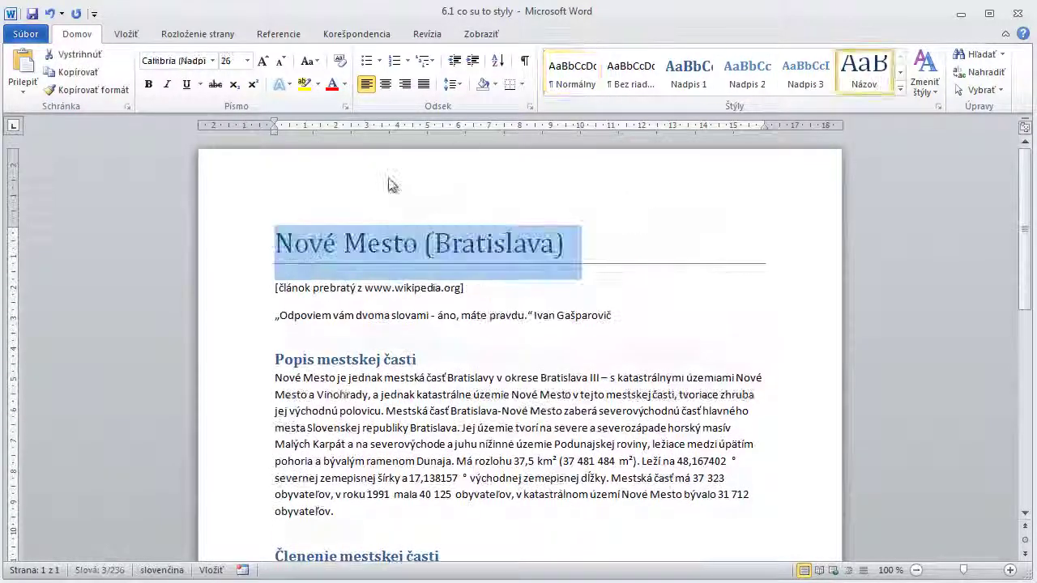
left_click(241, 298)
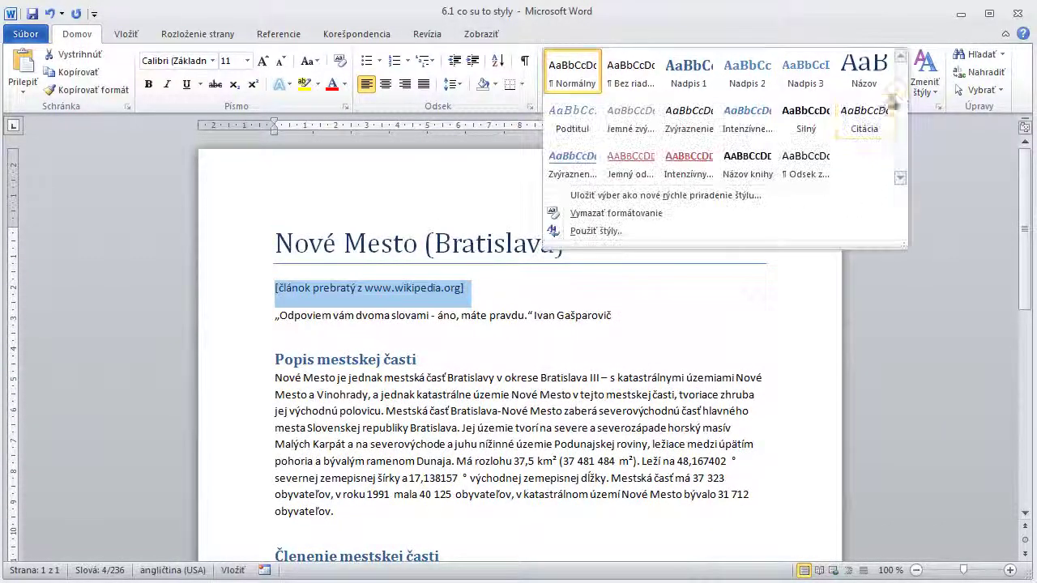
left_click(900, 89)
left_click(574, 119)
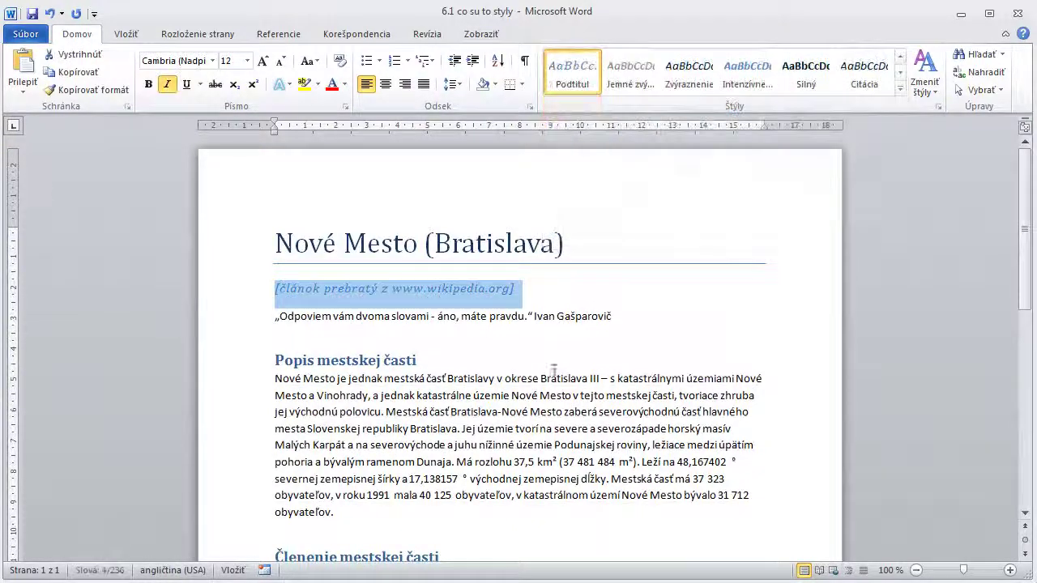
left_click(538, 414)
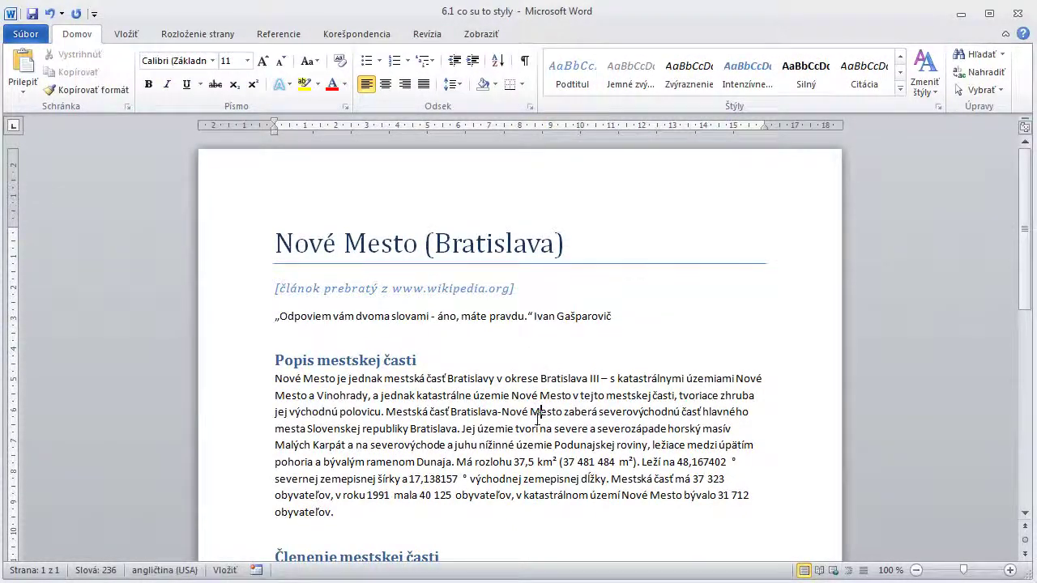
Apply the Citácia (Quote) style to the quoted sentence
left_click(251, 323)
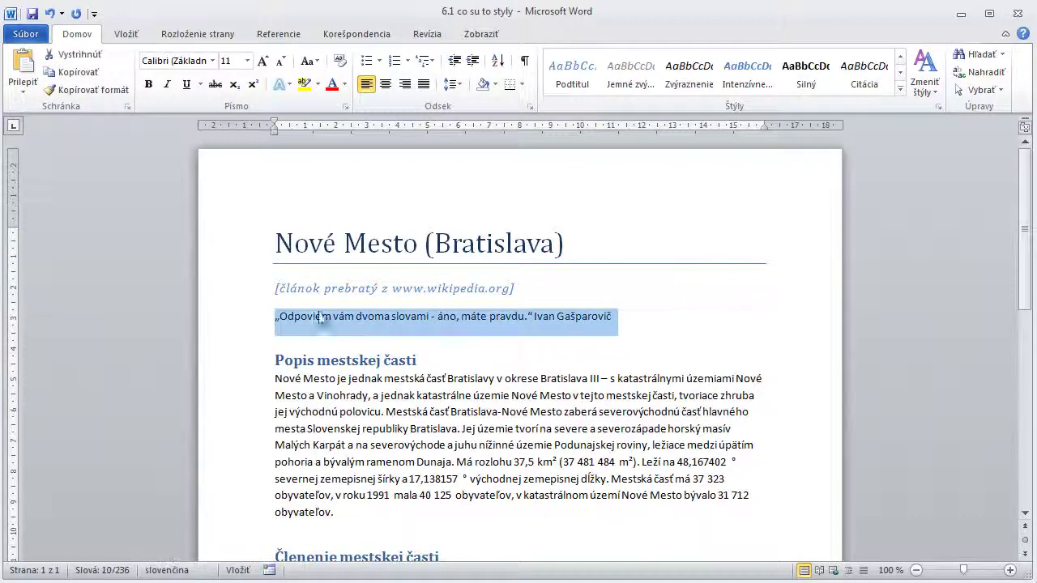
left_click(881, 69)
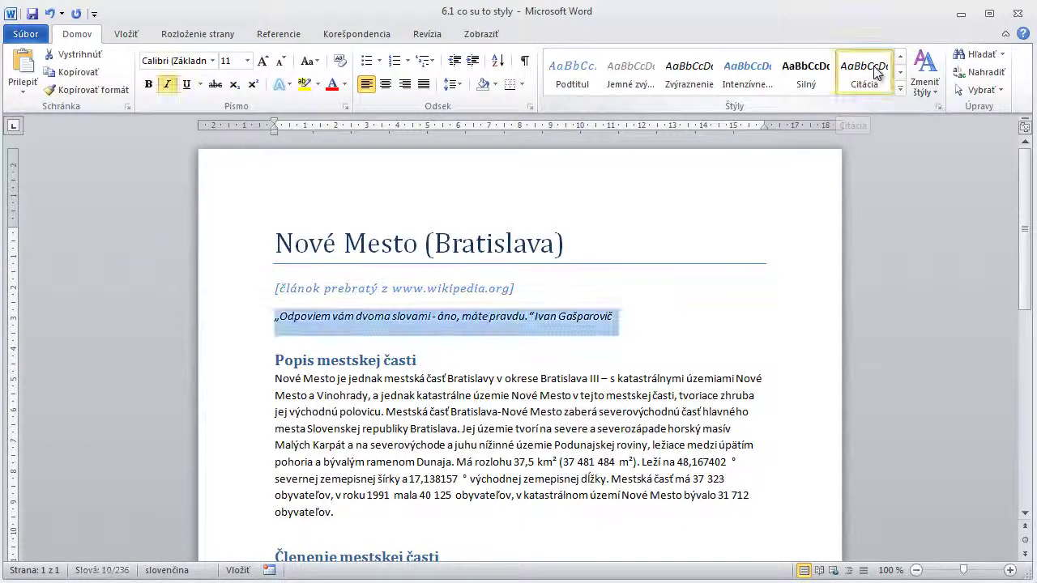
left_click(479, 477)
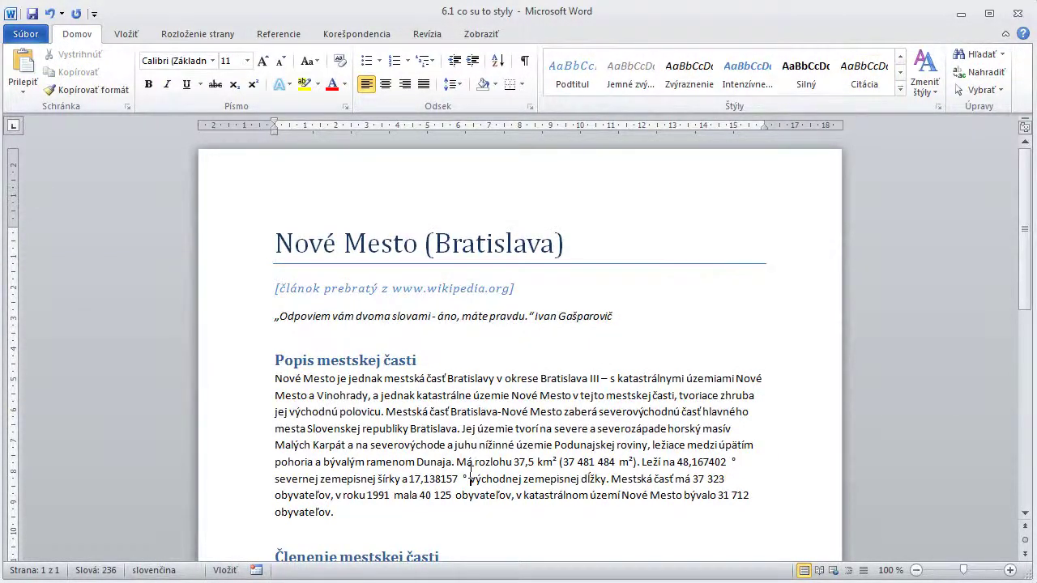
scroll(473, 474, "down", 2)
Apply Silný (Strong) to Vinohrady and 2 763,6 ha, then scroll through the article to review
scroll(471, 471, "down", 2)
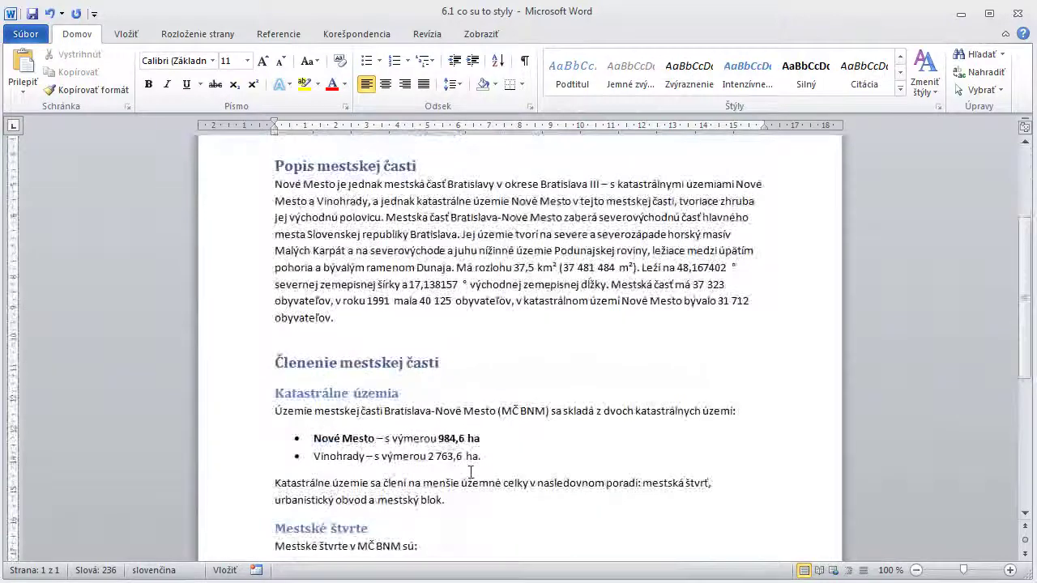
double_click(319, 459)
left_click_drag(428, 457, 480, 457, "ctrl")
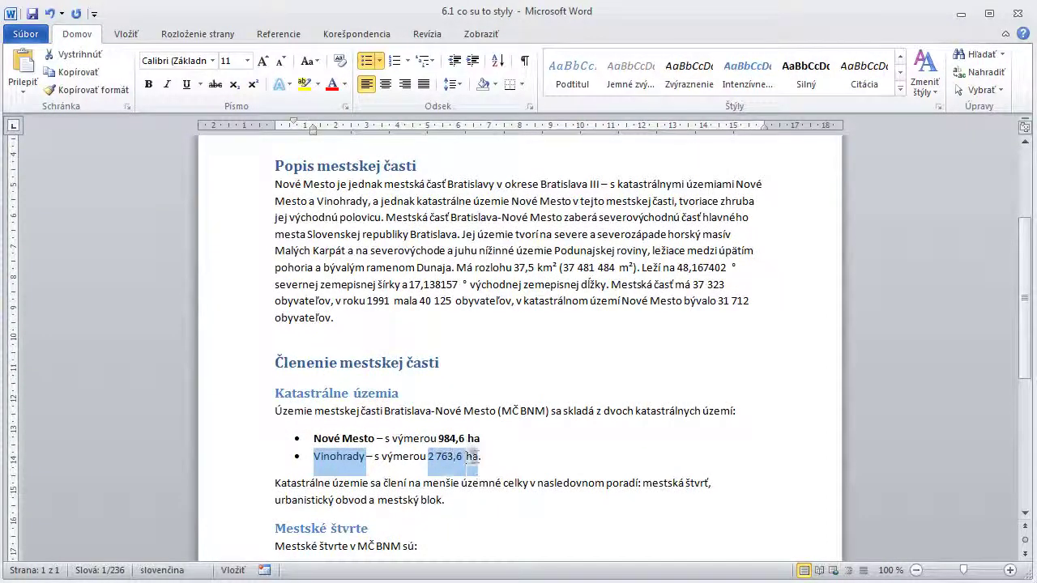
left_click(814, 77)
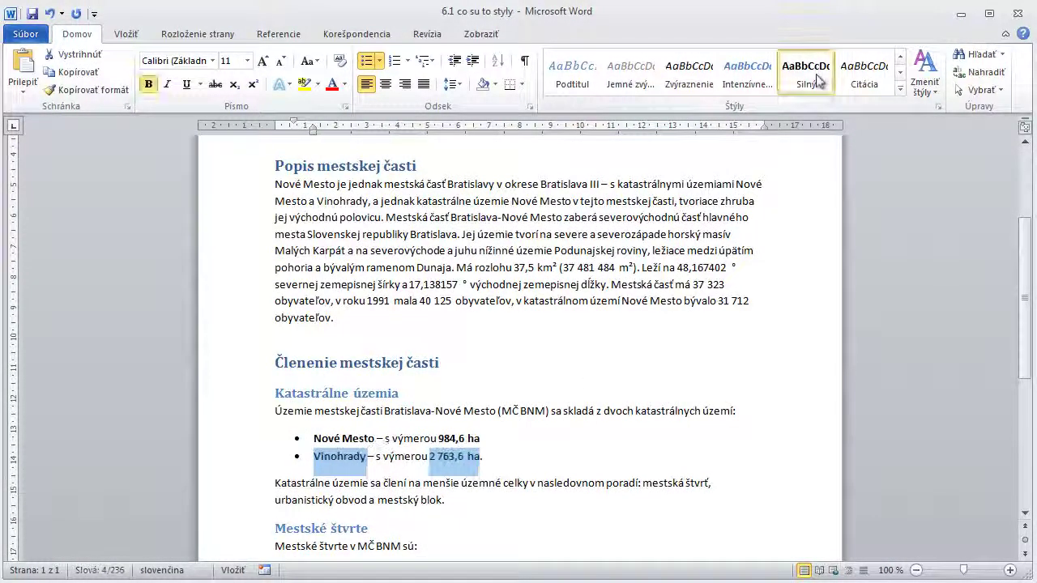
left_click(419, 410)
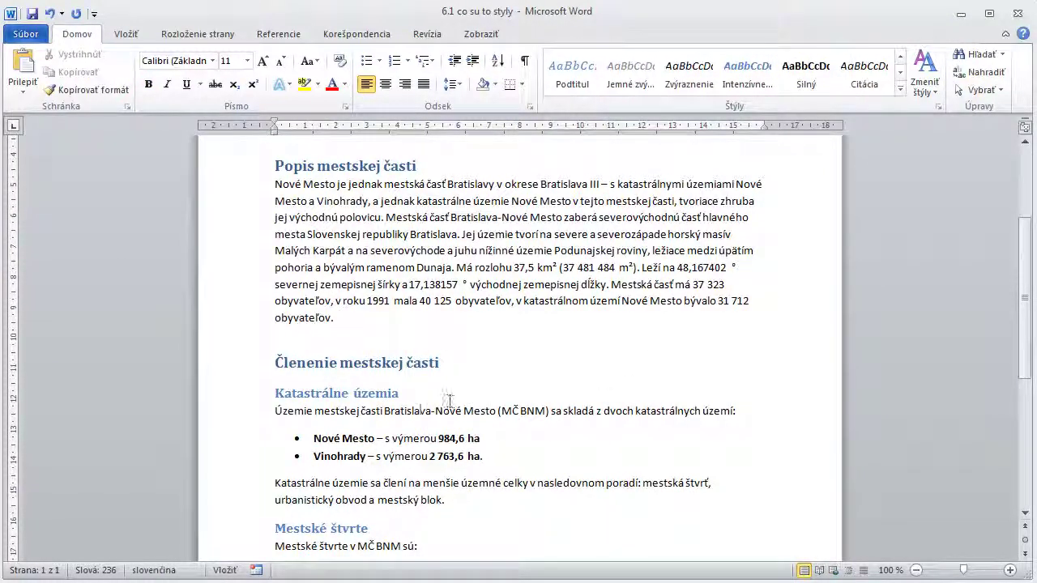
scroll(450, 415, "up", 4)
scroll(449, 416, "down", 2)
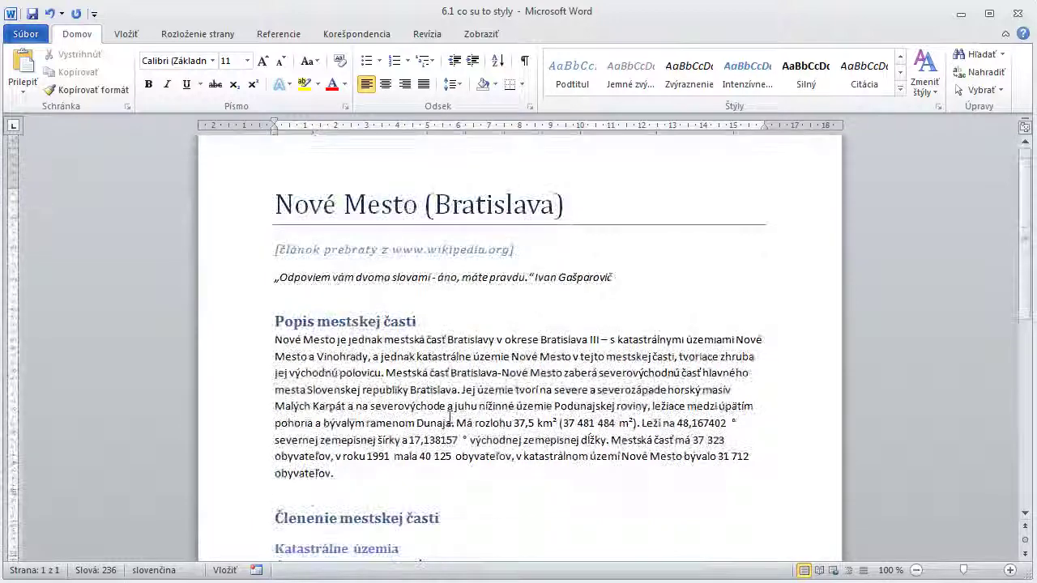
scroll(449, 416, "down", 2)
scroll(452, 417, "down", 1)
scroll(455, 418, "down", 4)
scroll(454, 418, "up", 1)
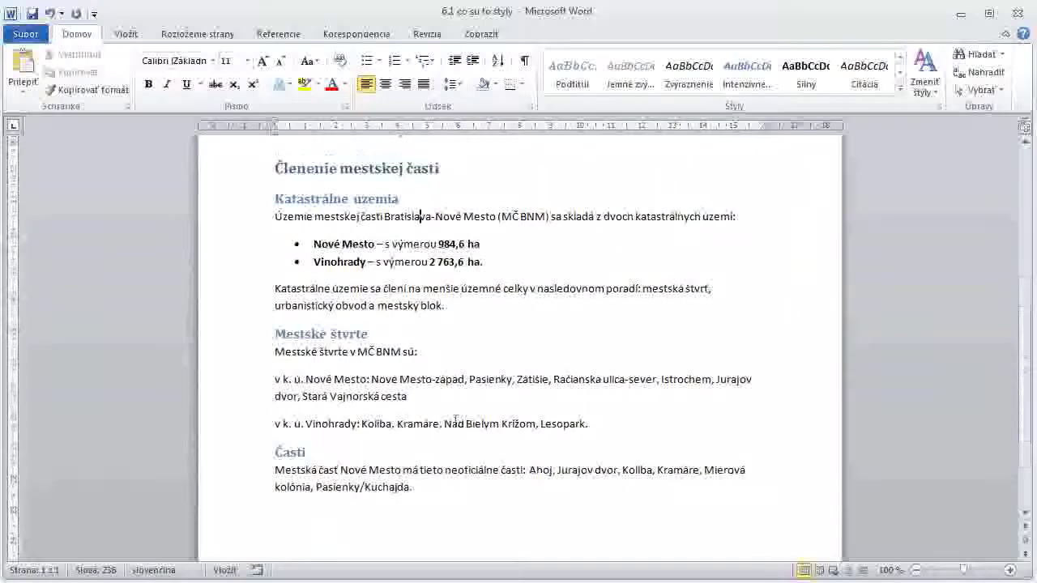
scroll(454, 419, "up", 2)
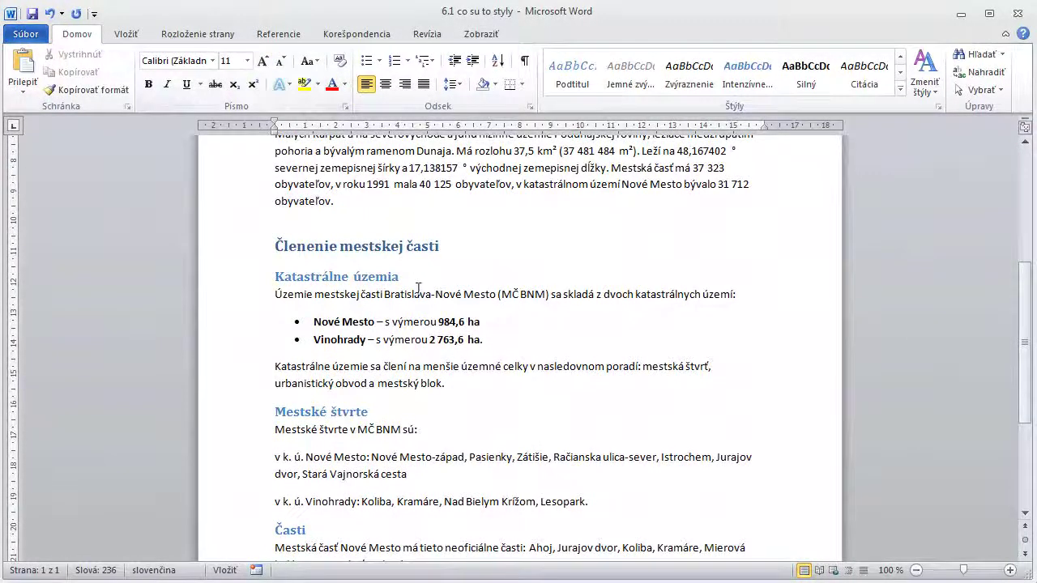
left_click(349, 340)
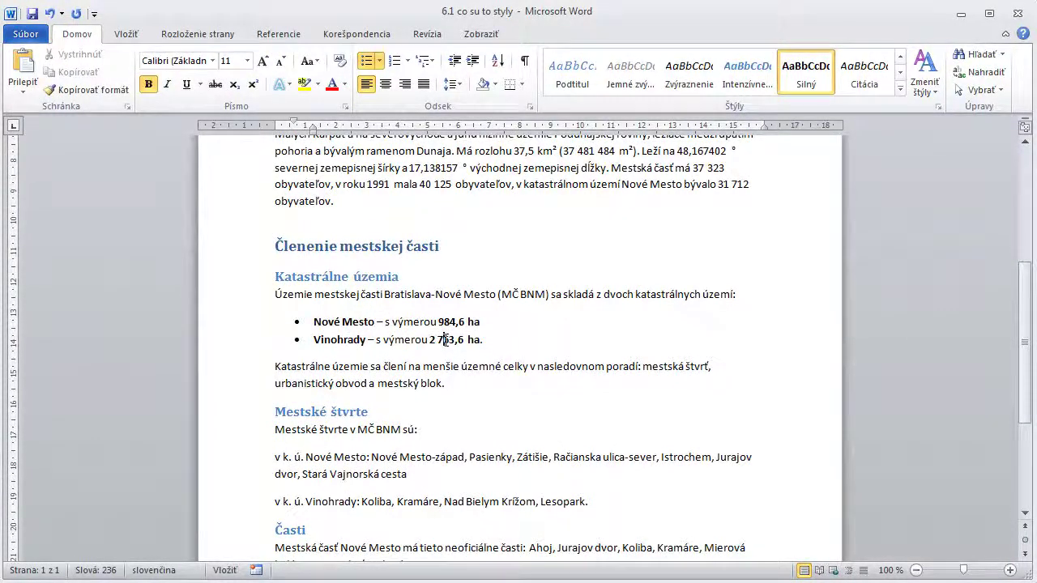
left_click(336, 321)
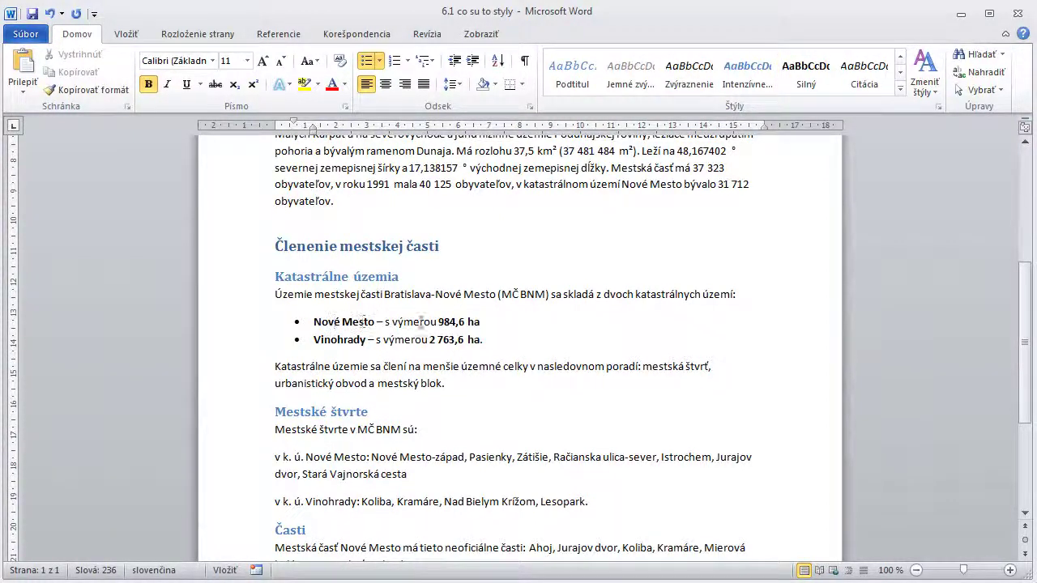
left_click(450, 322)
left_click(343, 339)
left_click(343, 322)
left_click(344, 339)
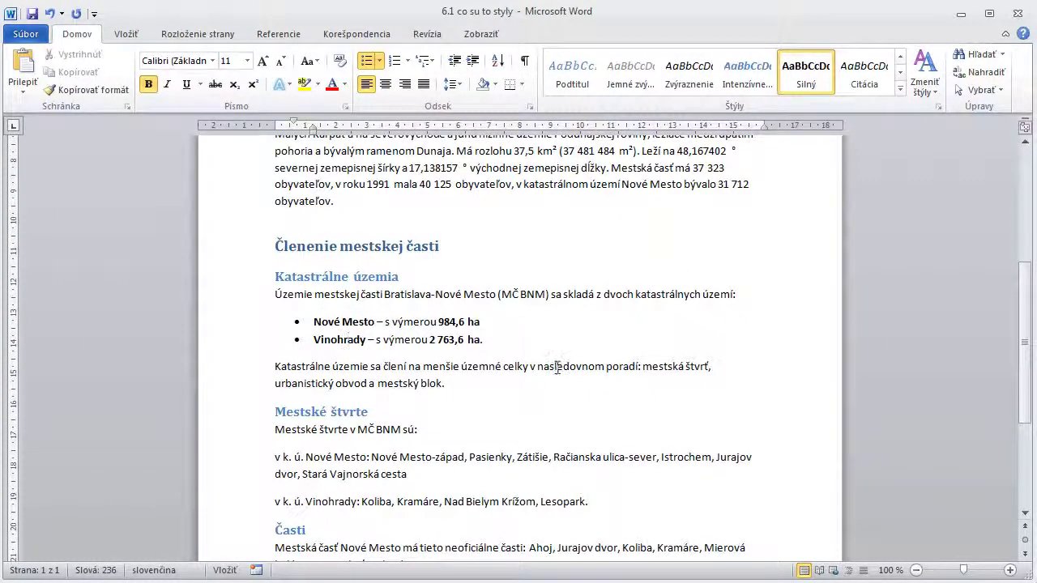
left_click(342, 322)
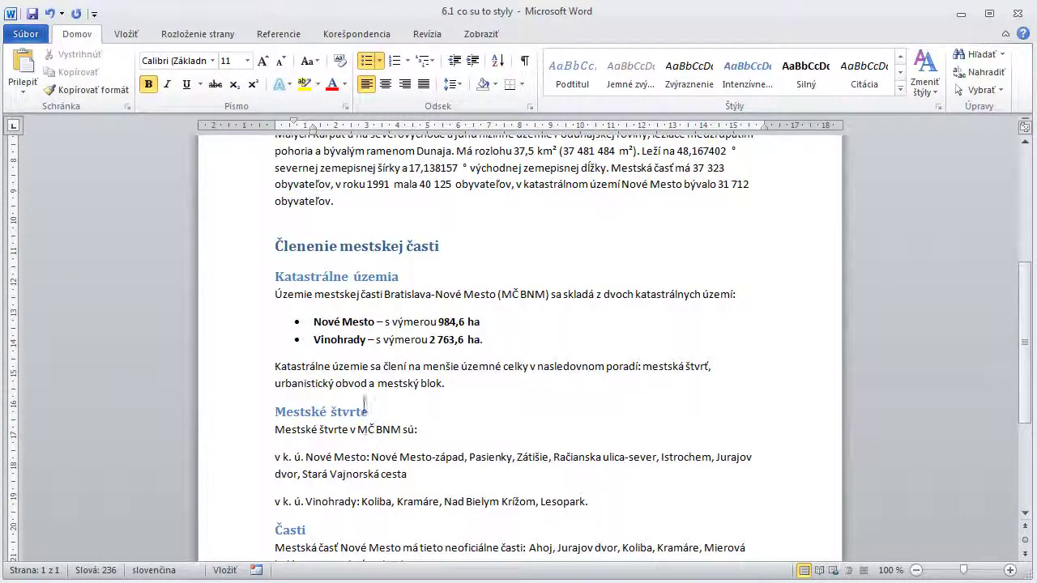
left_click(344, 339)
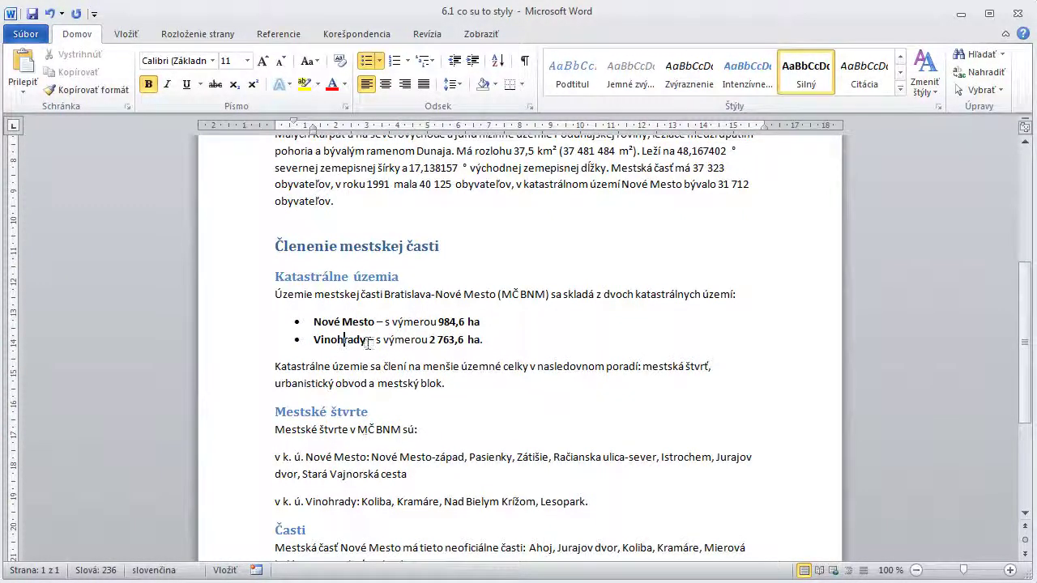
left_click(444, 340)
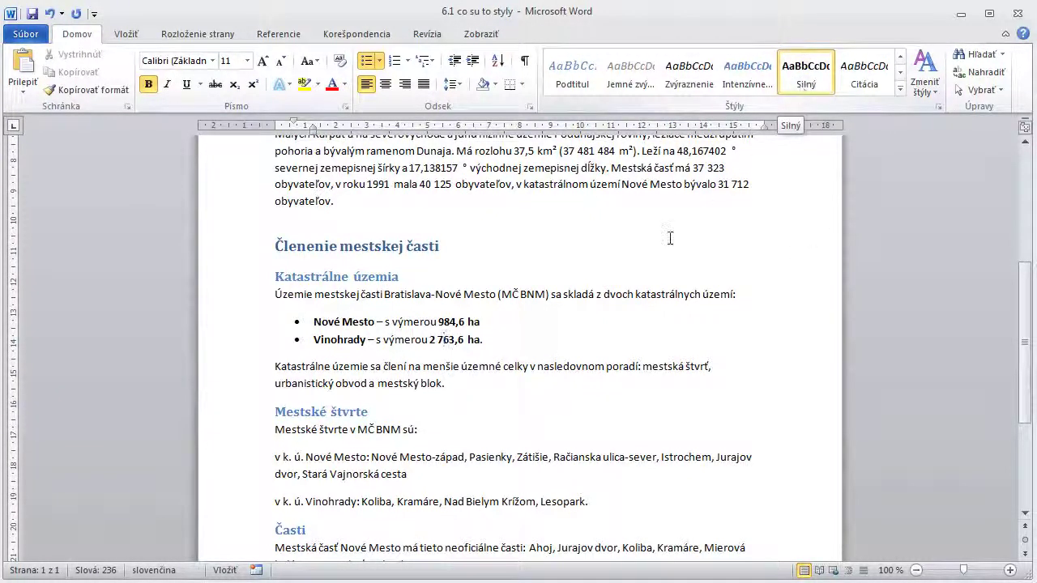
left_click(330, 341)
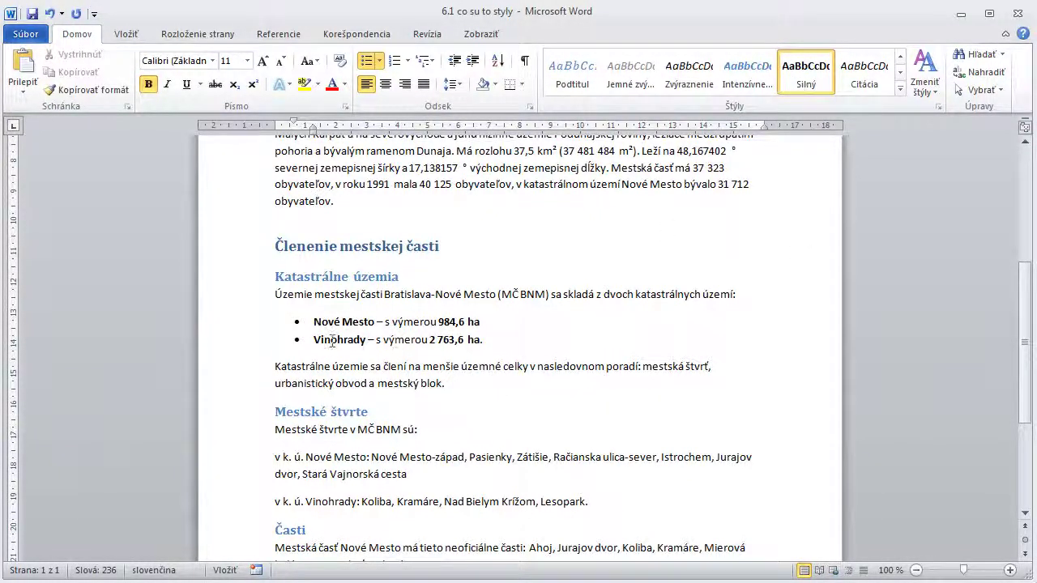
left_click(443, 341)
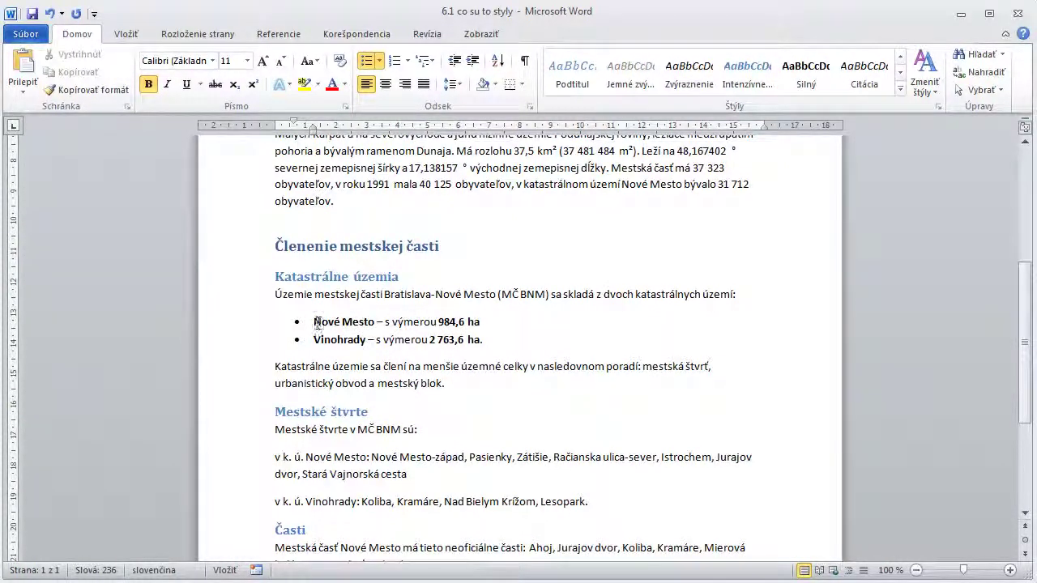
left_click_drag(316, 321, 376, 321)
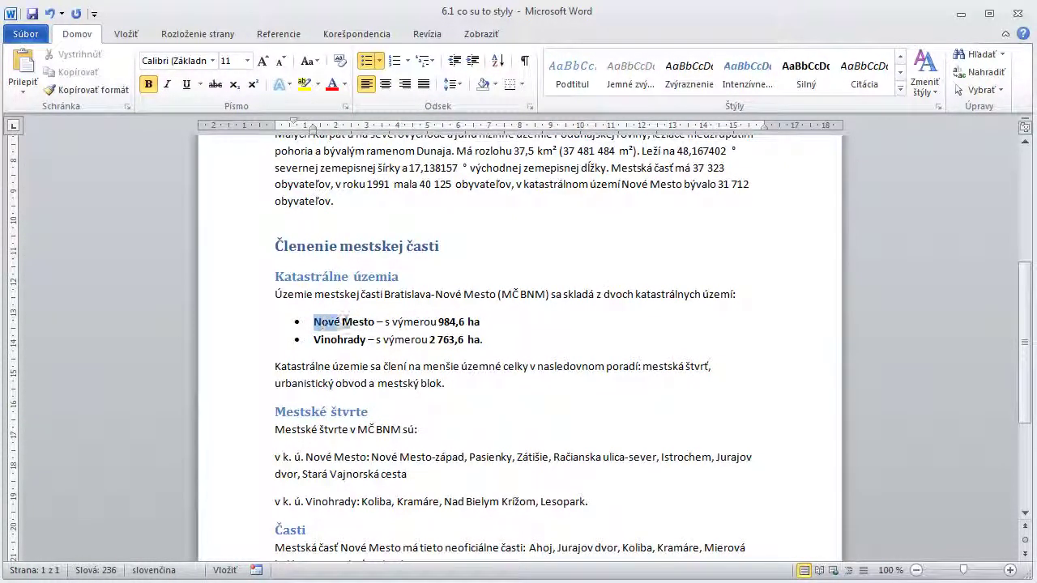
left_click(440, 321)
left_click_drag(475, 320, 481, 322)
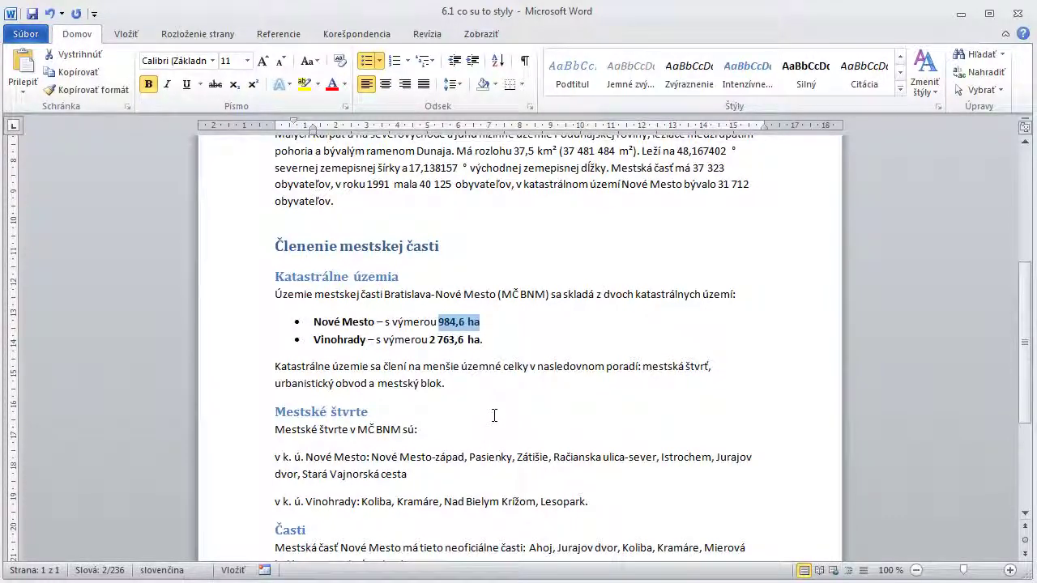
left_click(450, 383)
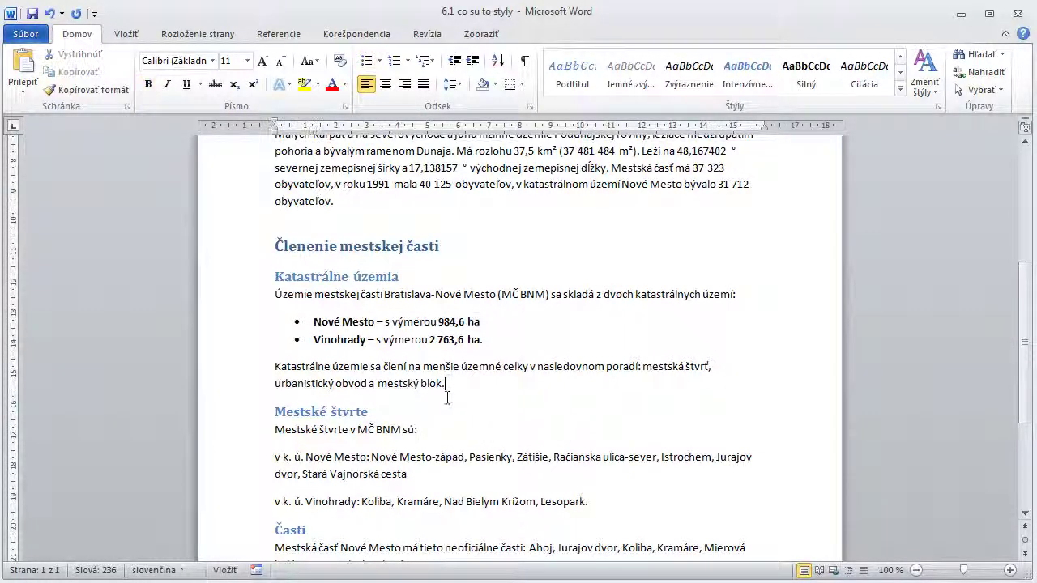
scroll(433, 409, "up", 5)
left_click(239, 287)
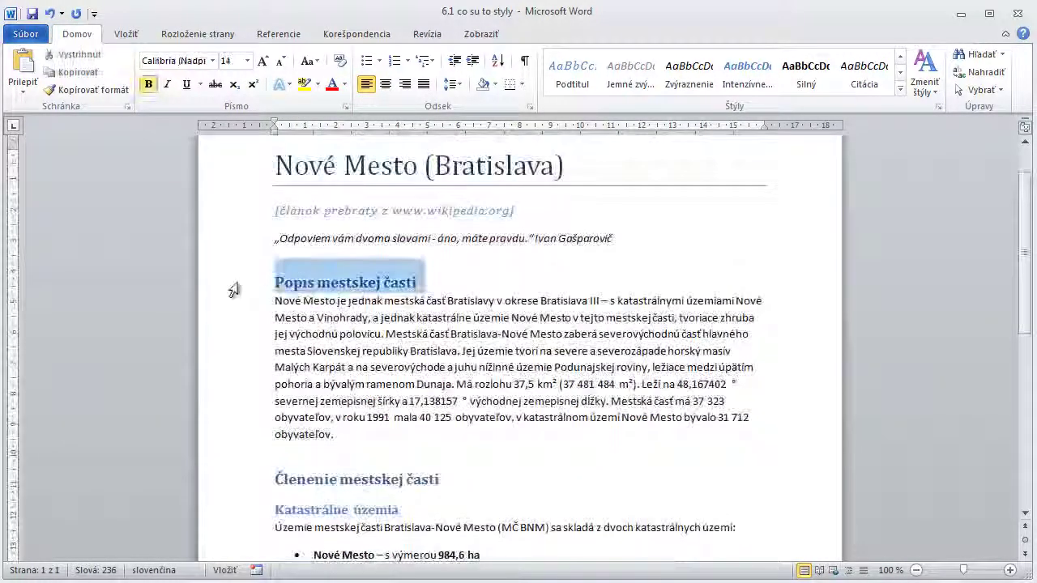
left_click(236, 486)
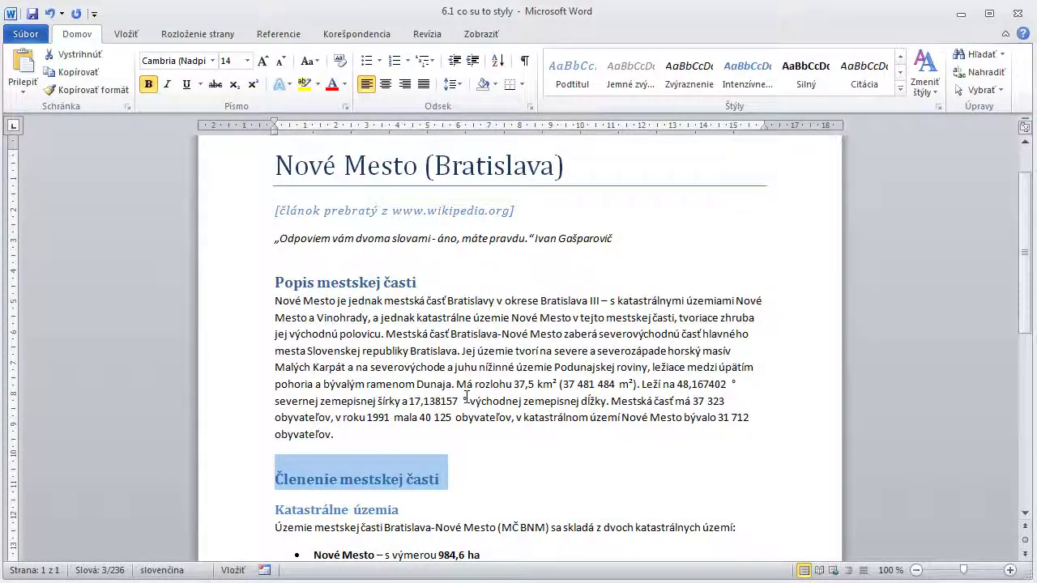
left_click(421, 439)
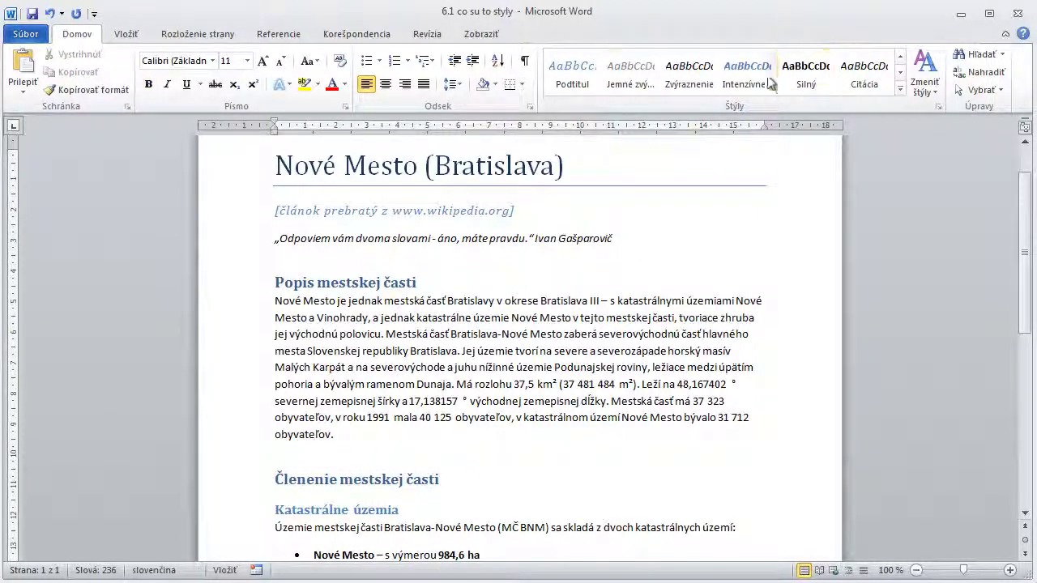